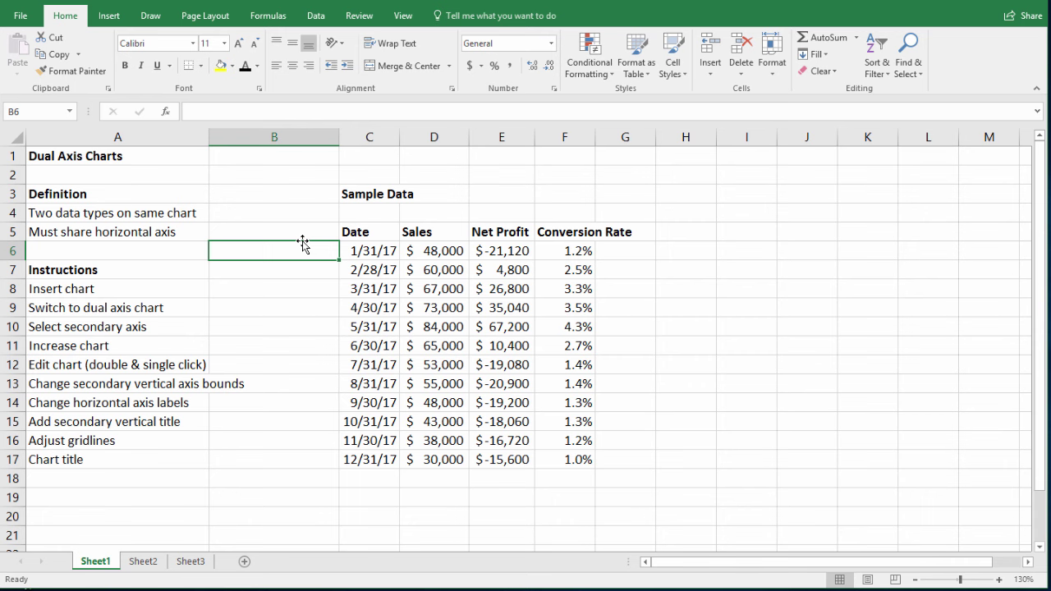
# Insert a combo chart from C5:F17 with Sales and Net Profit as clustered columns and Conversion Rate as a line on the secondary axis.
pyautogui.moveTo(356, 230); pyautogui.dragTo(572, 461)
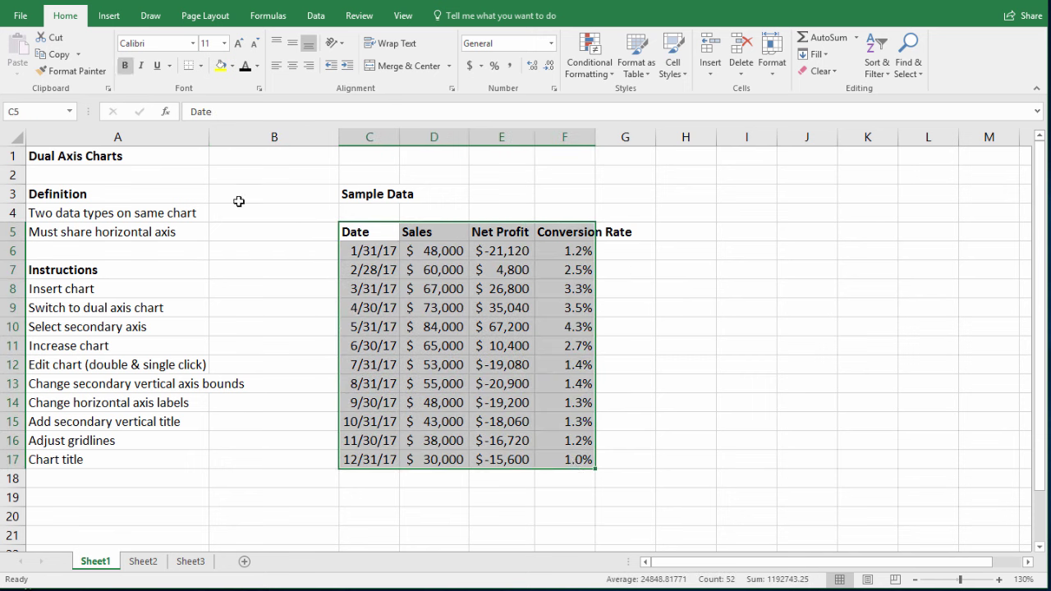
pyautogui.click(113, 16)
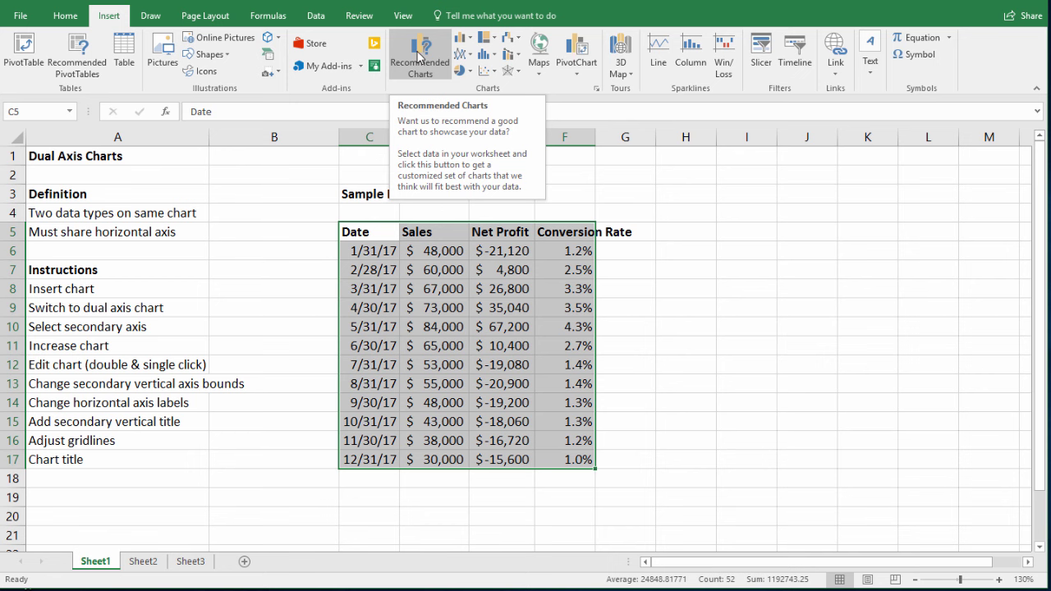
pyautogui.click(419, 56)
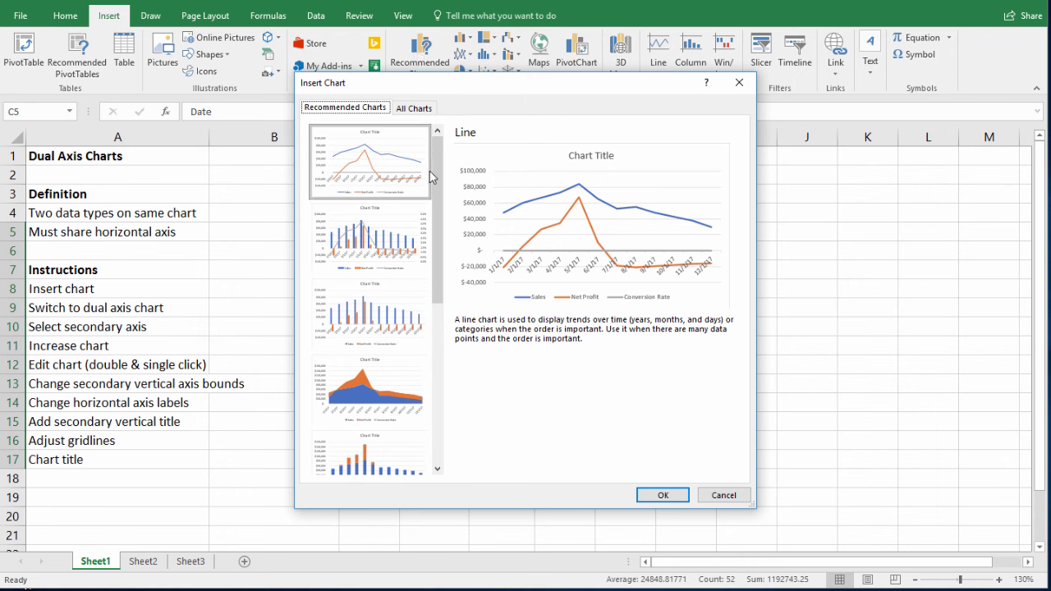
pyautogui.click(413, 109)
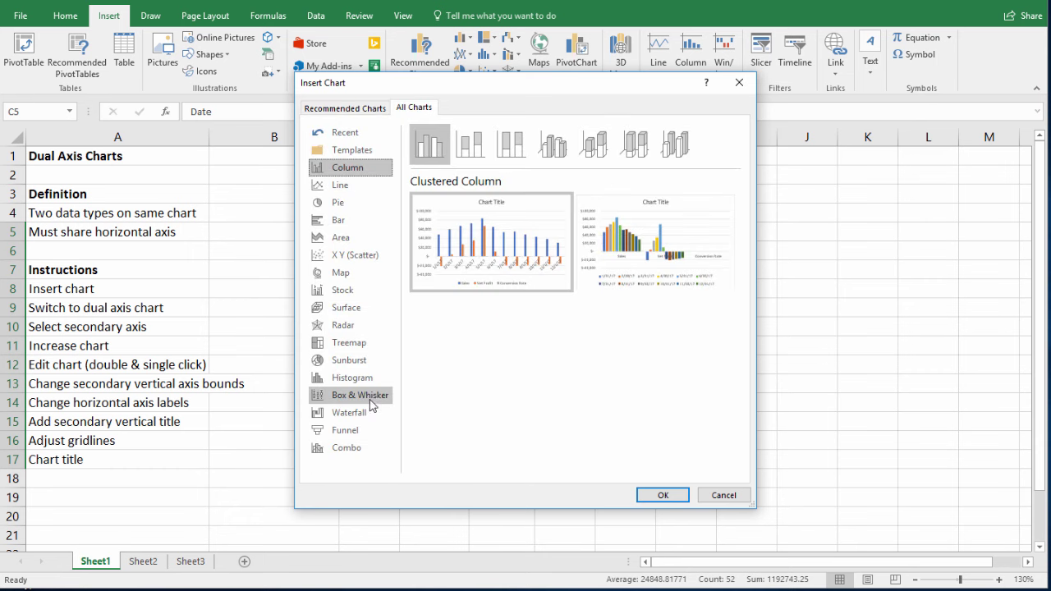
pyautogui.click(353, 451)
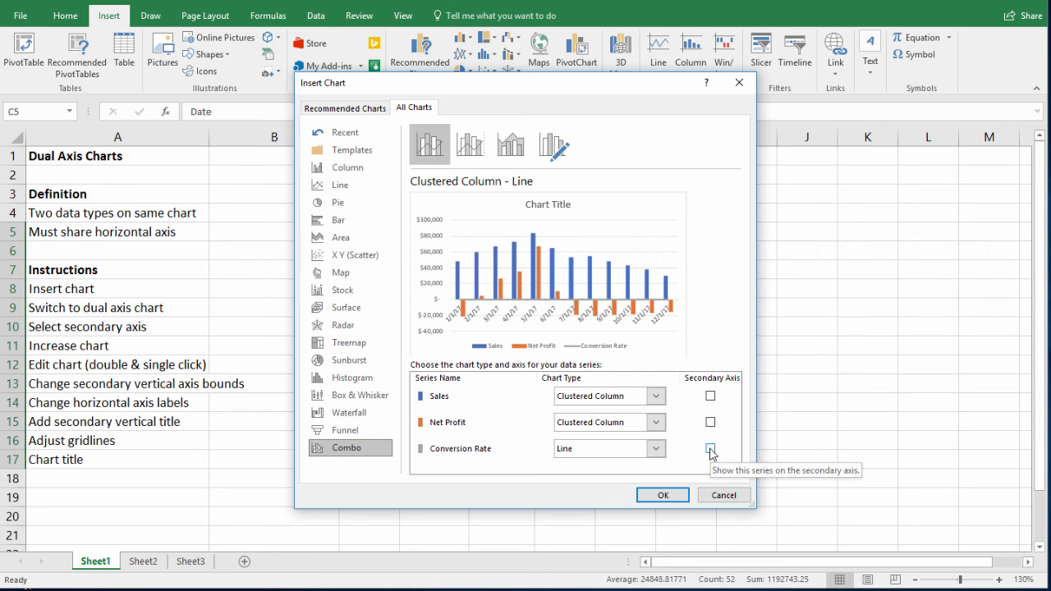
pyautogui.click(711, 449)
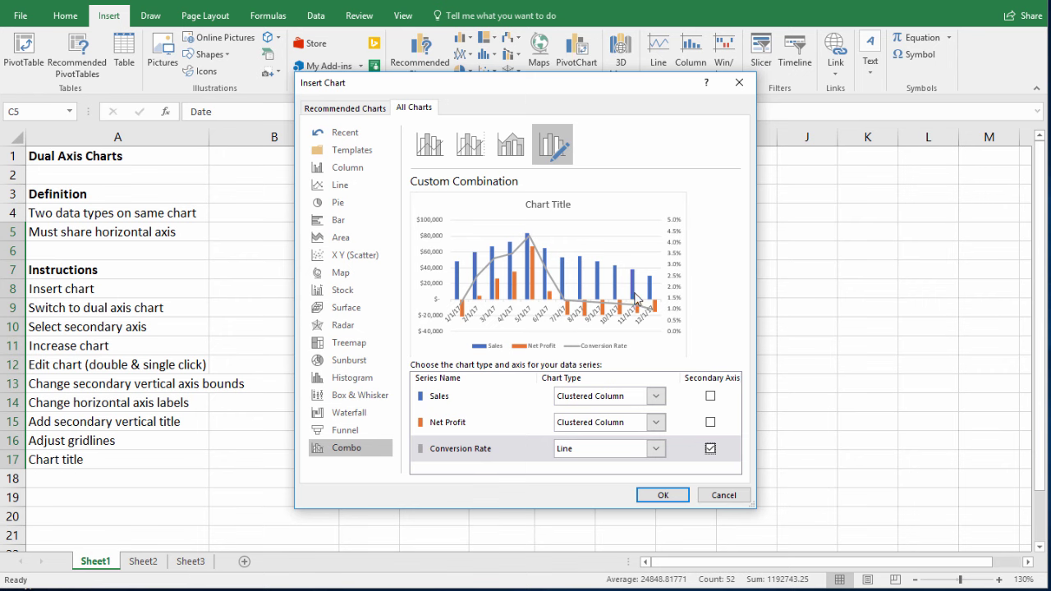
pyautogui.click(662, 496)
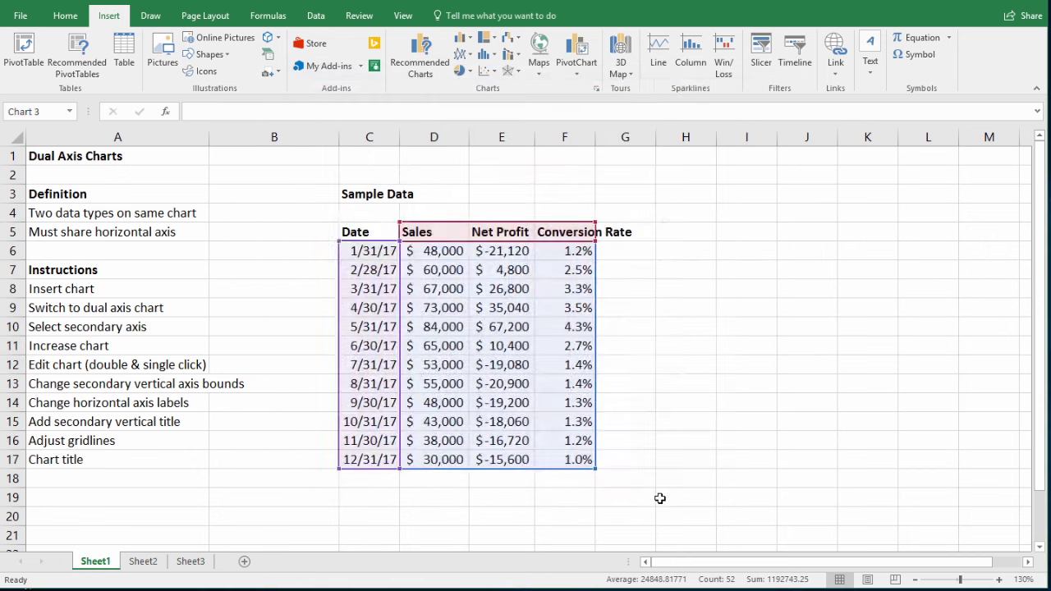
# Move the chart beside the sample data, starting near column H so the Conversion Rate header is uncovered, and deselect it.
pyautogui.moveTo(634, 230); pyautogui.dragTo(934, 209)
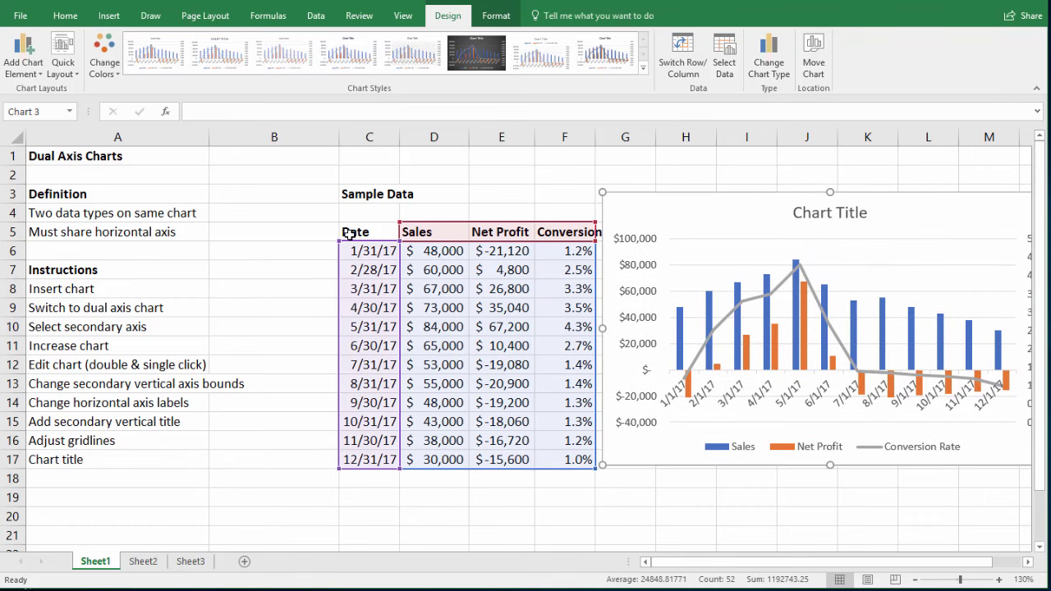
pyautogui.click(304, 203)
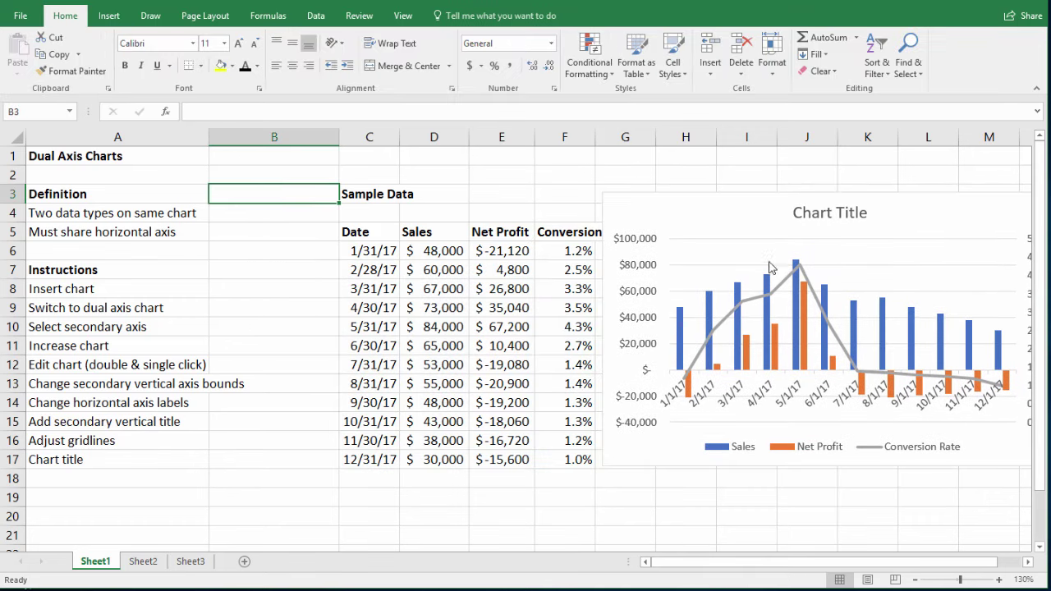
pyautogui.moveTo(684, 210); pyautogui.dragTo(752, 216)
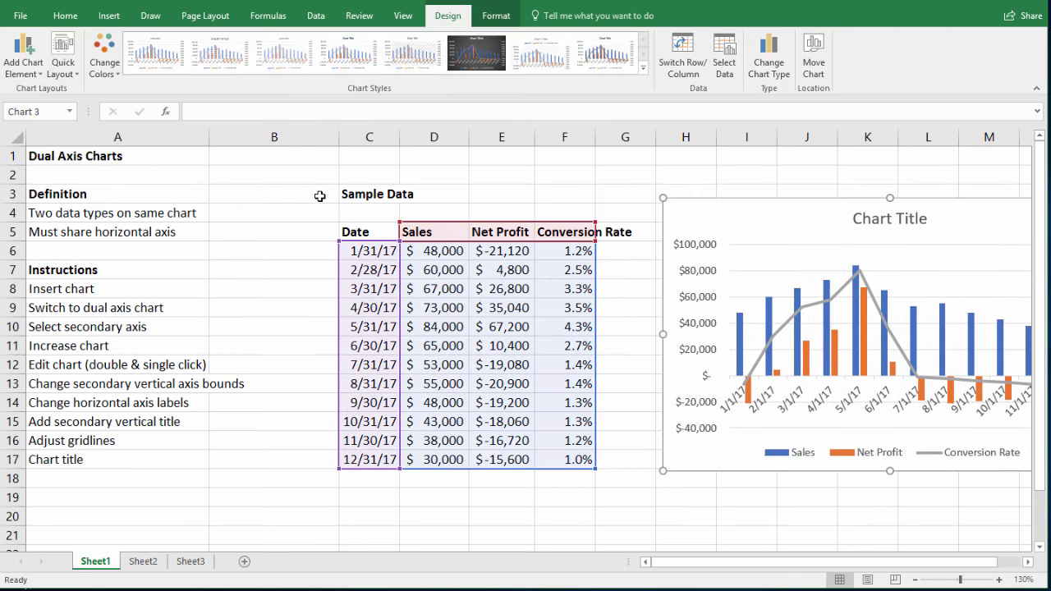
pyautogui.click(293, 206)
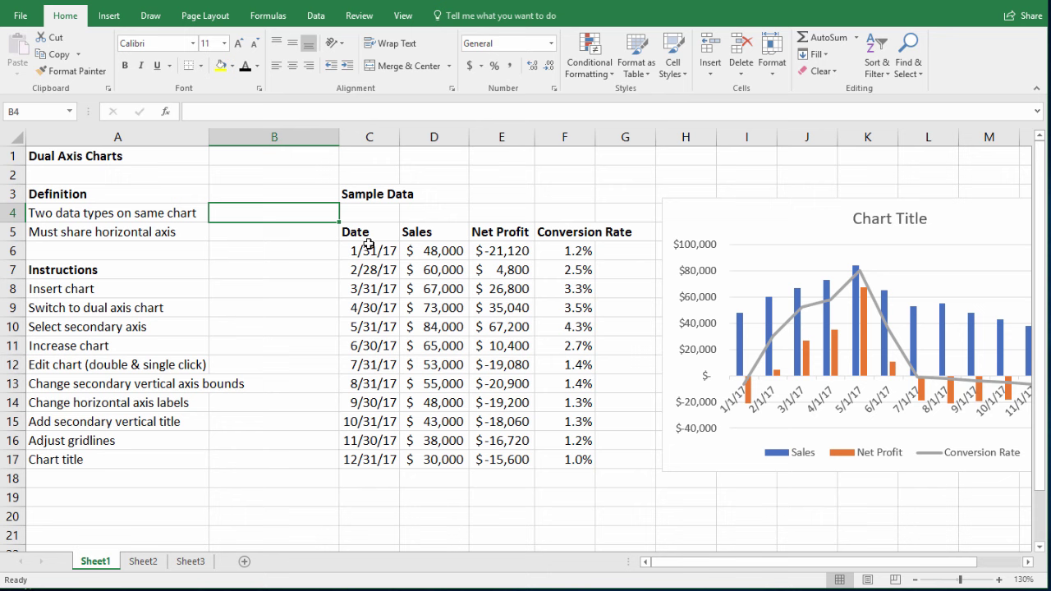
# Review the sample dates and compare the monthly Sales values with the Net Profit values, especially for January, March and May.
pyautogui.moveTo(369, 244); pyautogui.dragTo(411, 481)
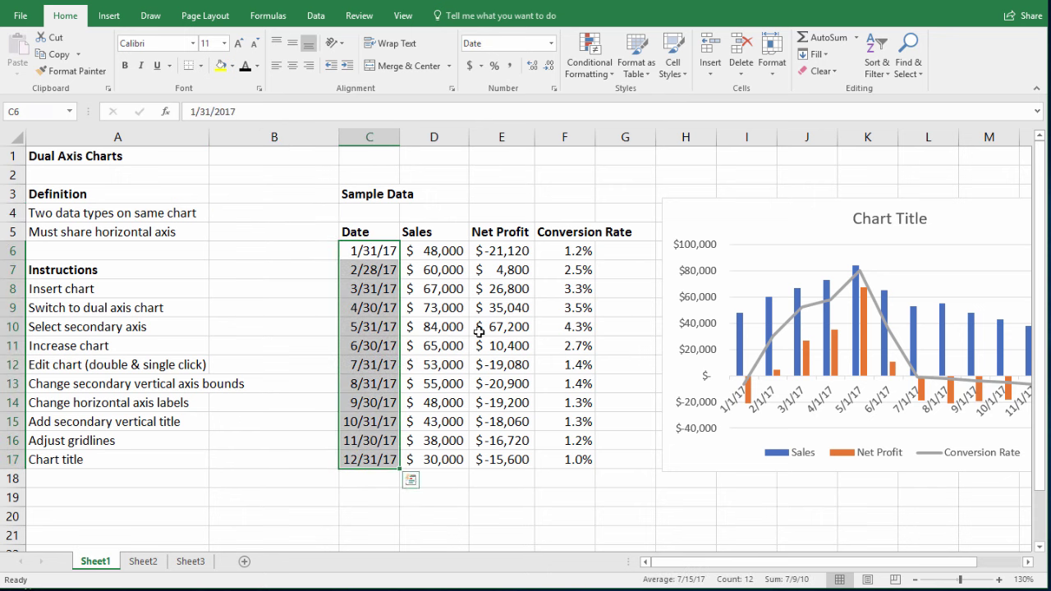
pyautogui.click(499, 251)
pyautogui.click(434, 252)
pyautogui.click(492, 252)
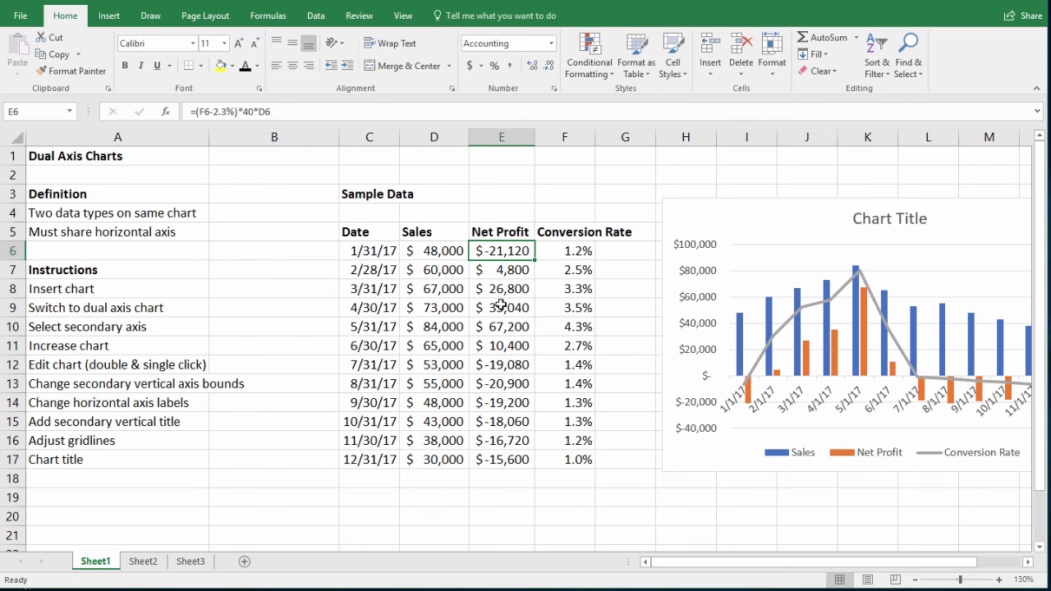
pyautogui.click(440, 288)
pyautogui.click(488, 288)
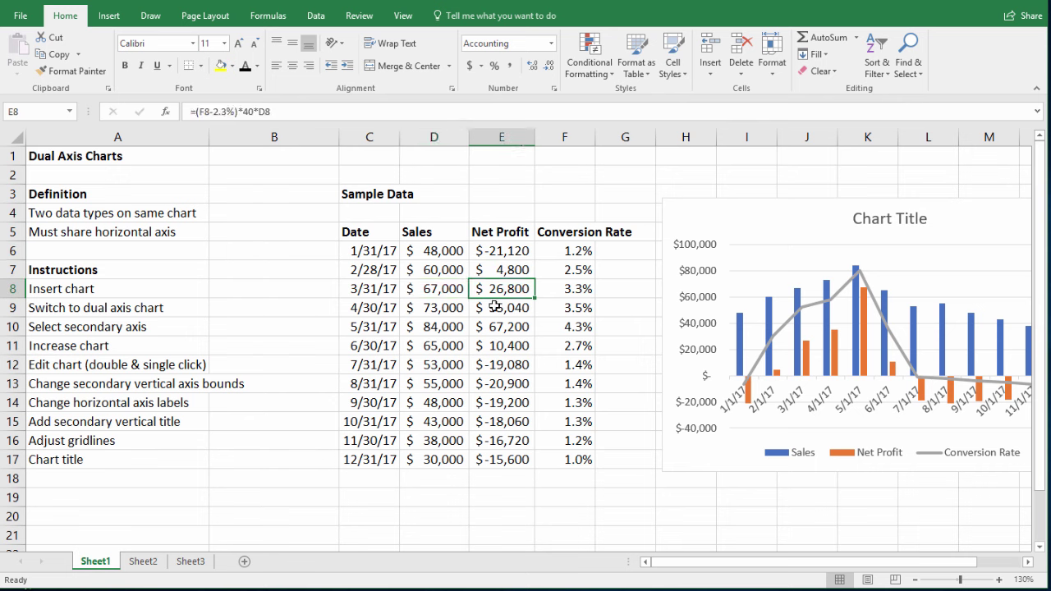
pyautogui.click(493, 307)
pyautogui.click(457, 326)
pyautogui.click(496, 326)
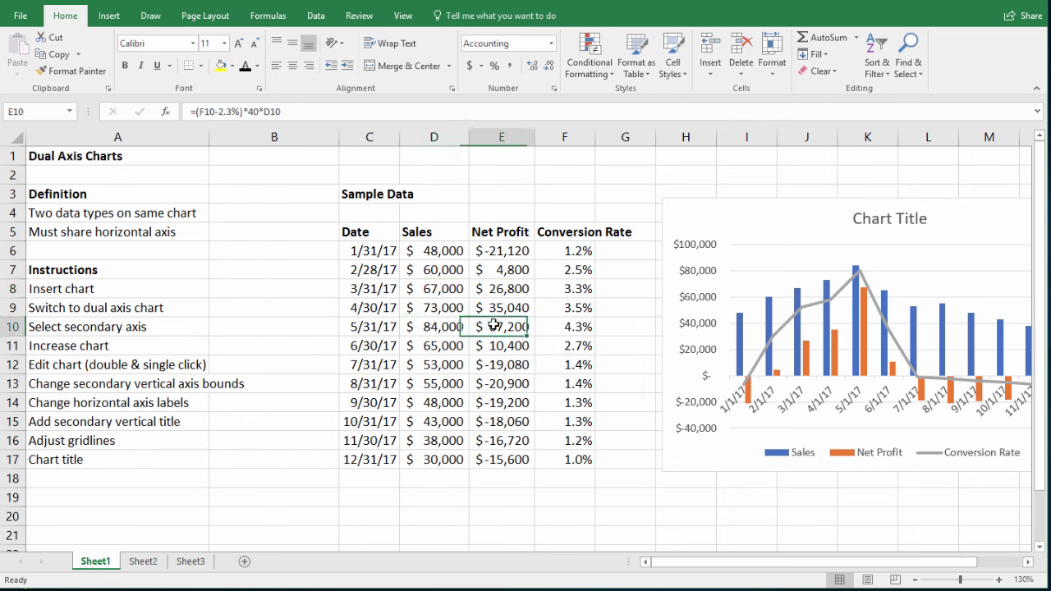
pyautogui.click(432, 326)
pyautogui.click(505, 326)
pyautogui.click(434, 327)
pyautogui.click(498, 326)
# Examine the monthly Conversion Rate values and compare January and May with their Net Profit.
pyautogui.click(558, 250)
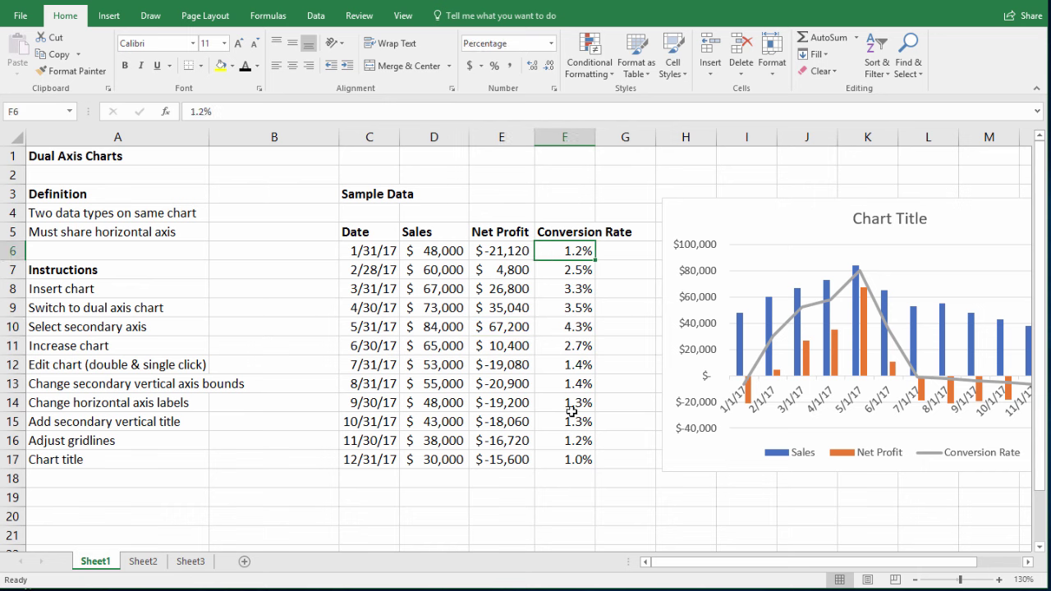
pyautogui.click(564, 268)
pyautogui.click(565, 284)
pyautogui.click(565, 307)
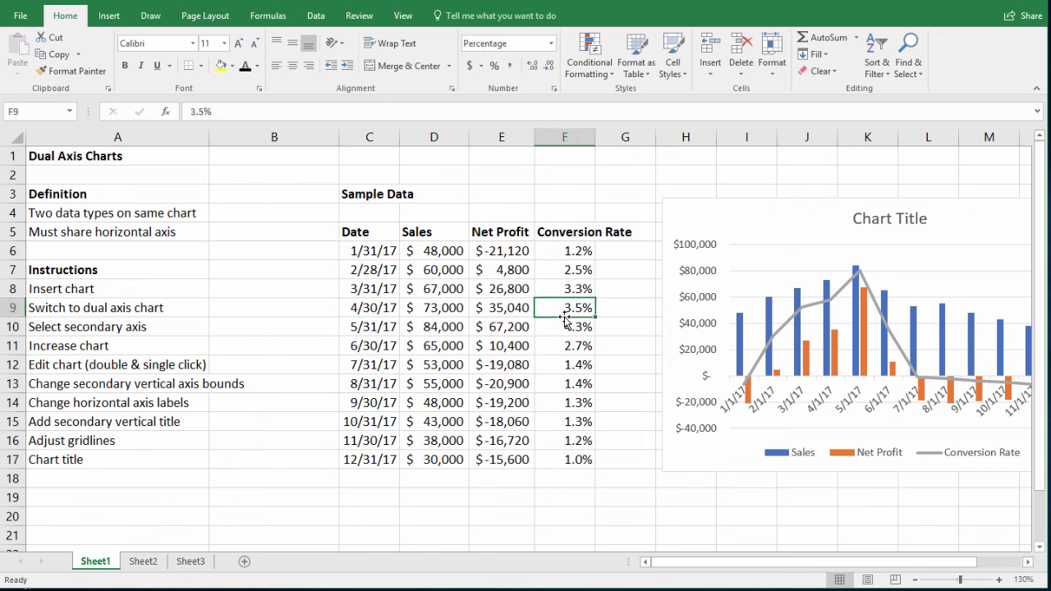
pyautogui.click(562, 327)
pyautogui.click(501, 327)
pyautogui.click(547, 327)
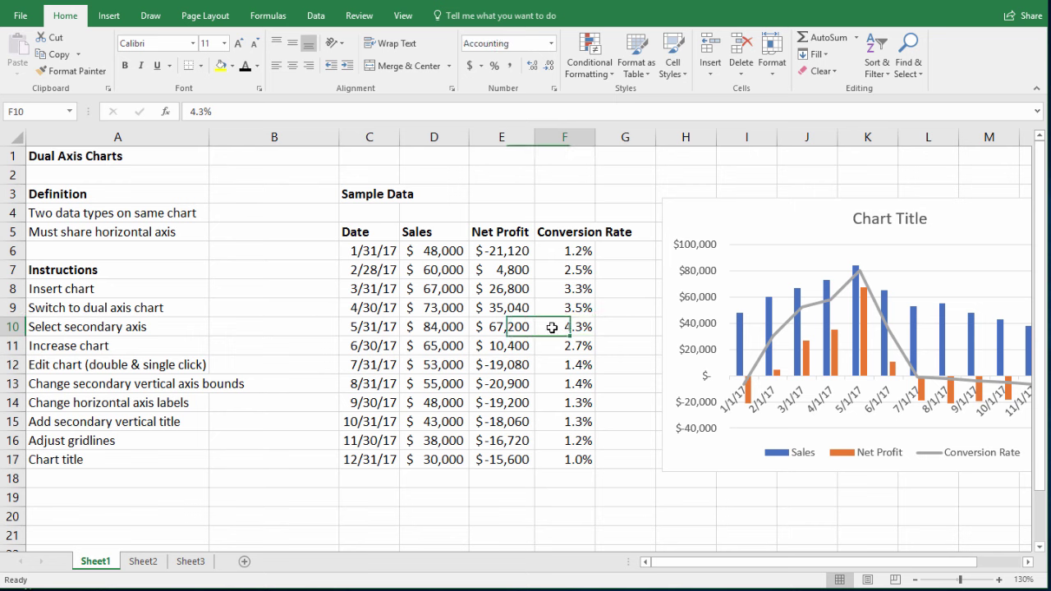
pyautogui.click(562, 251)
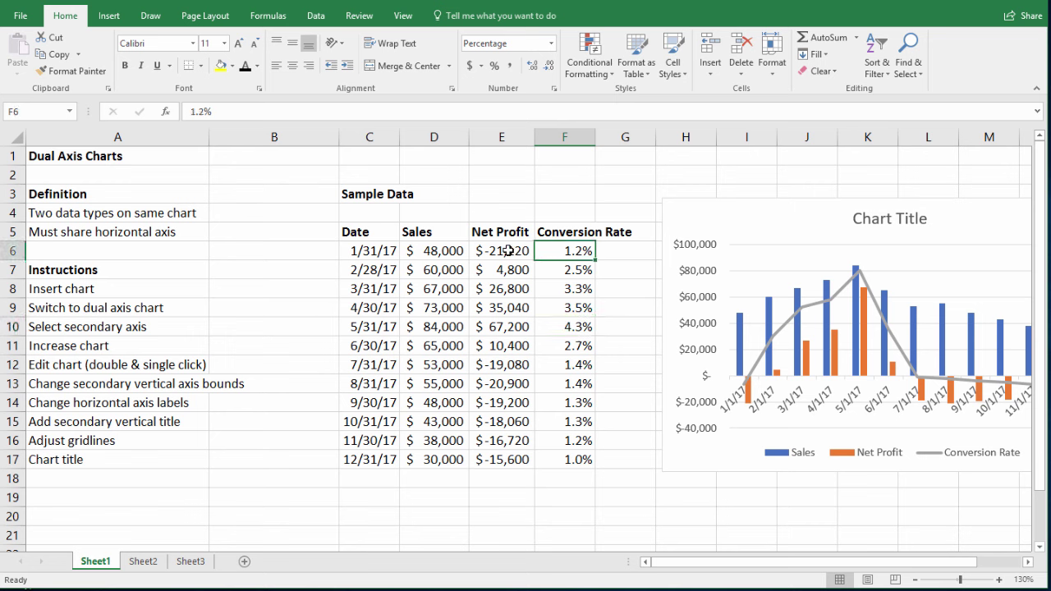
pyautogui.click(502, 251)
pyautogui.click(557, 247)
pyautogui.moveTo(563, 346); pyautogui.dragTo(562, 271)
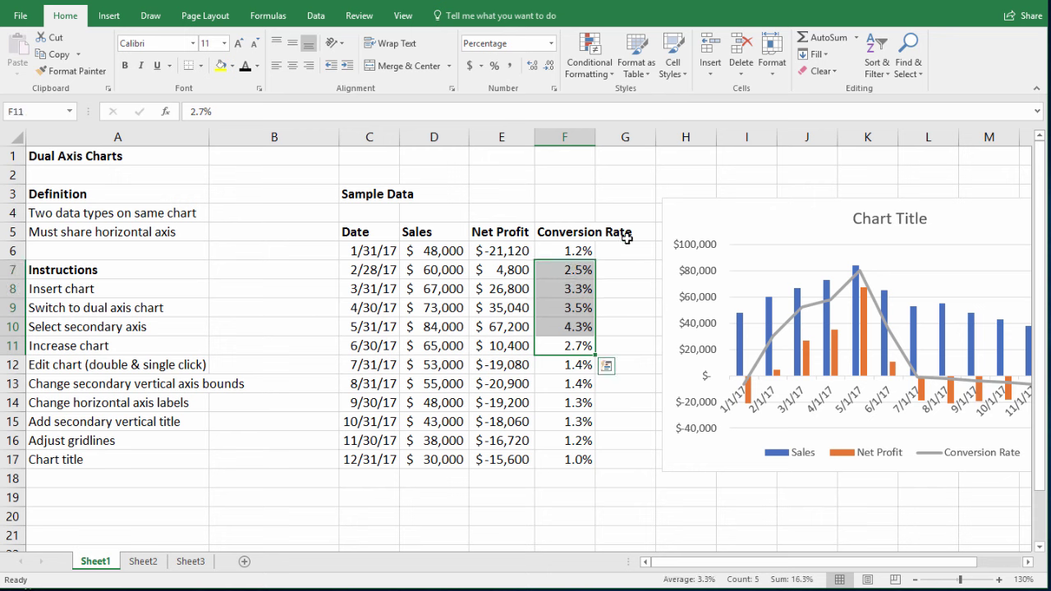
pyautogui.click(606, 190)
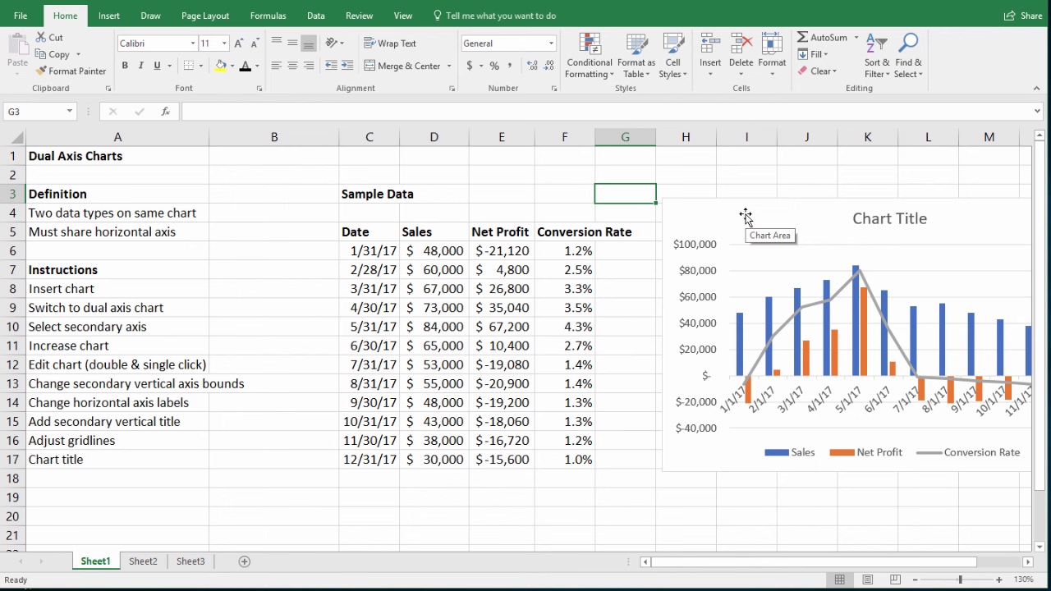
# Move the chart over the sample data, zoom the sheet to 120%, and enlarge the chart to about 4.2 by 6.5 inches.
pyautogui.moveTo(746, 216); pyautogui.dragTo(347, 193)
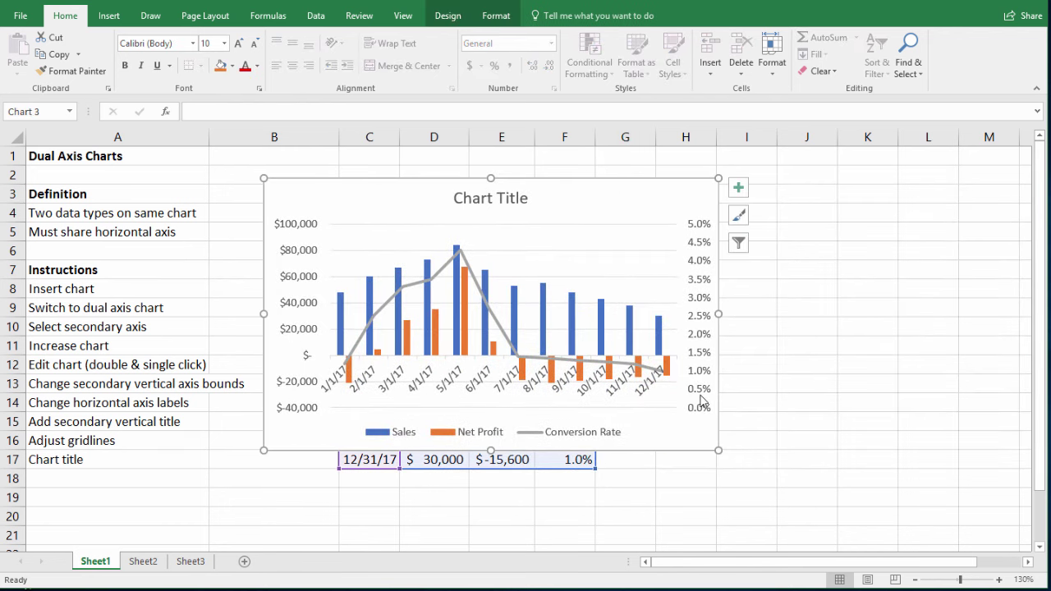
pyautogui.moveTo(716, 448); pyautogui.dragTo(846, 536)
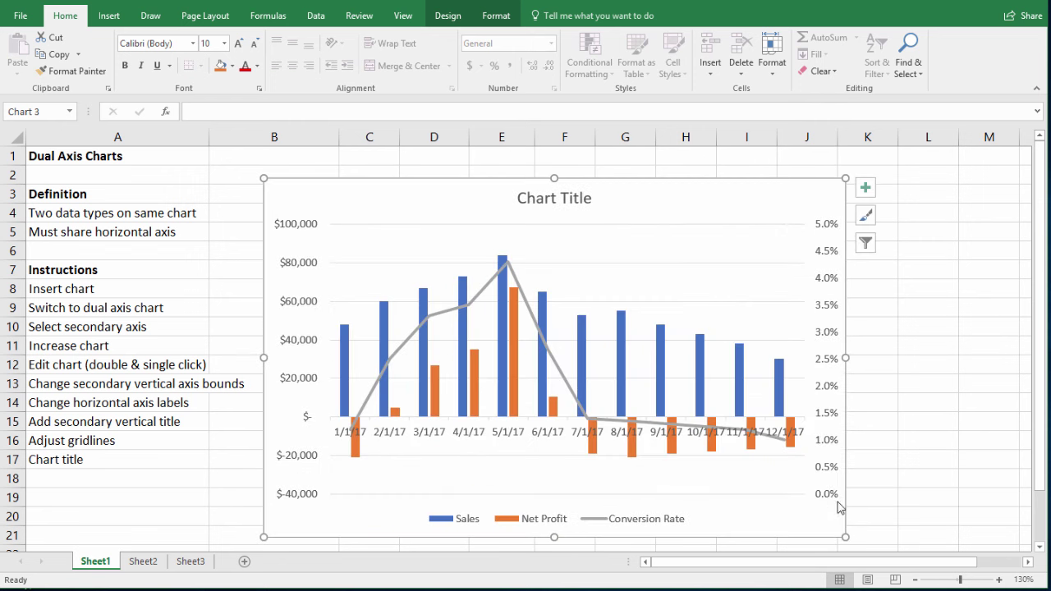
pyautogui.moveTo(705, 207); pyautogui.dragTo(723, 193)
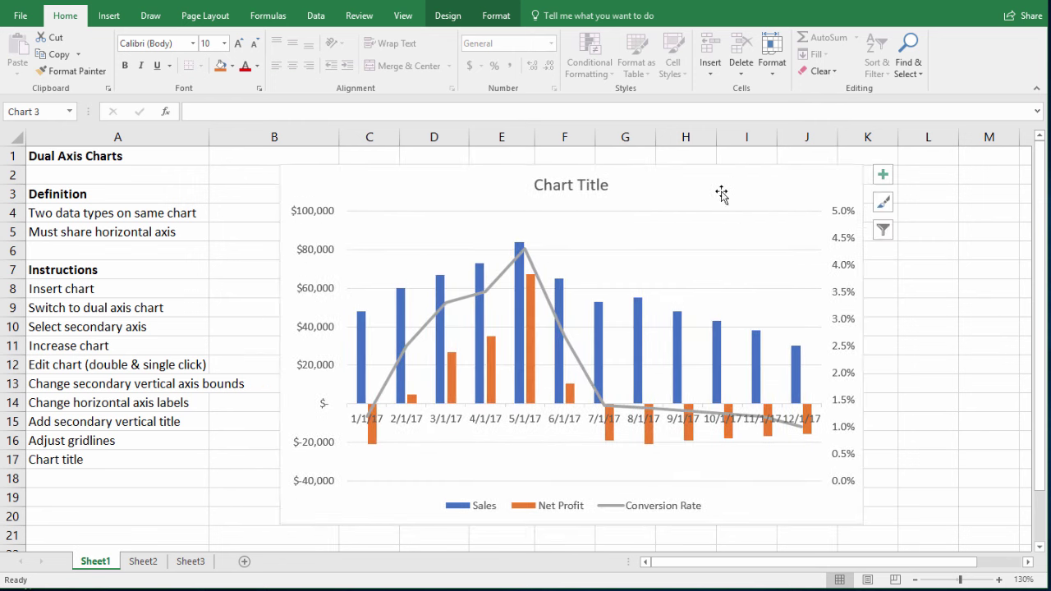
pyautogui.click(915, 580)
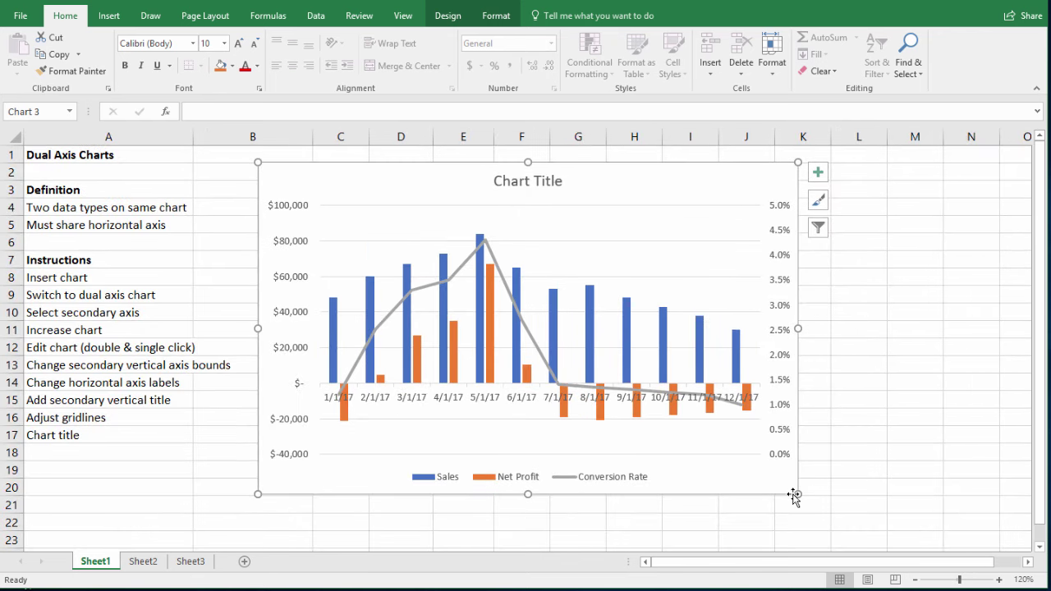
pyautogui.moveTo(795, 495); pyautogui.dragTo(803, 511)
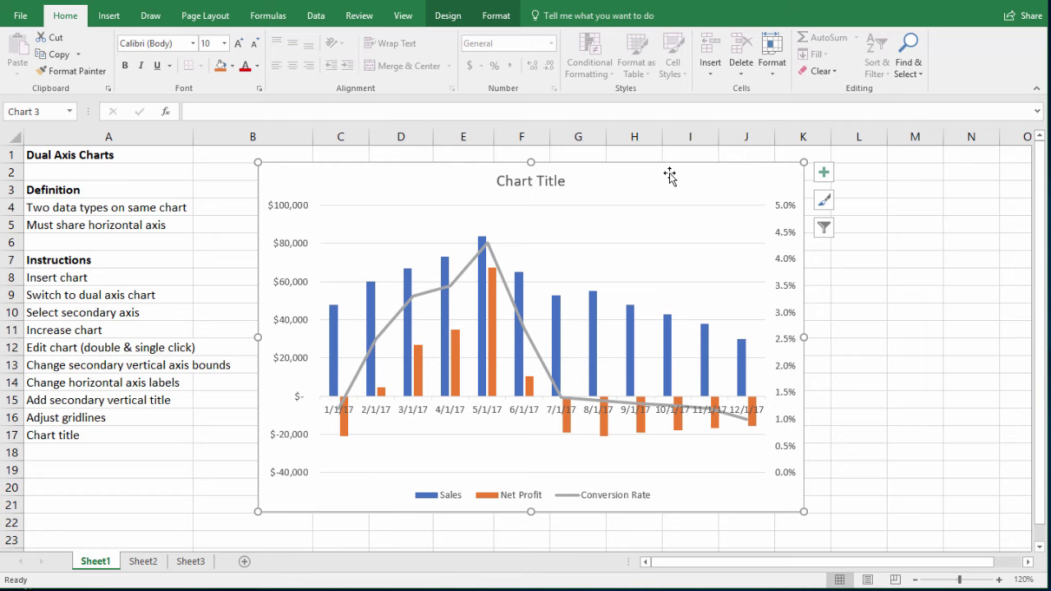
pyautogui.moveTo(670, 176); pyautogui.dragTo(650, 186)
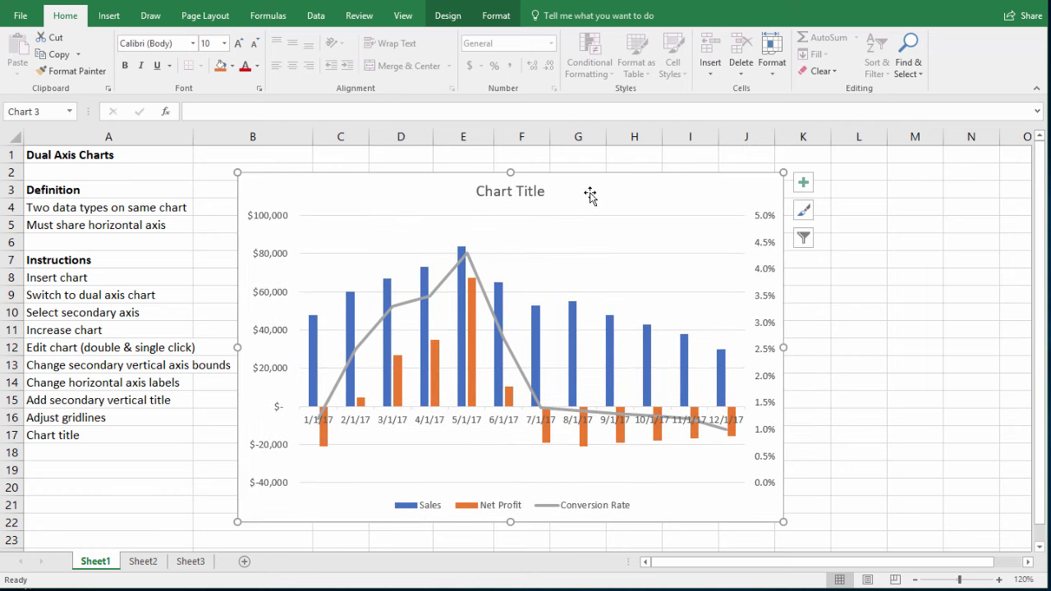
# Select the chart and look over its available formatting and design tools.
pyautogui.click(181, 172)
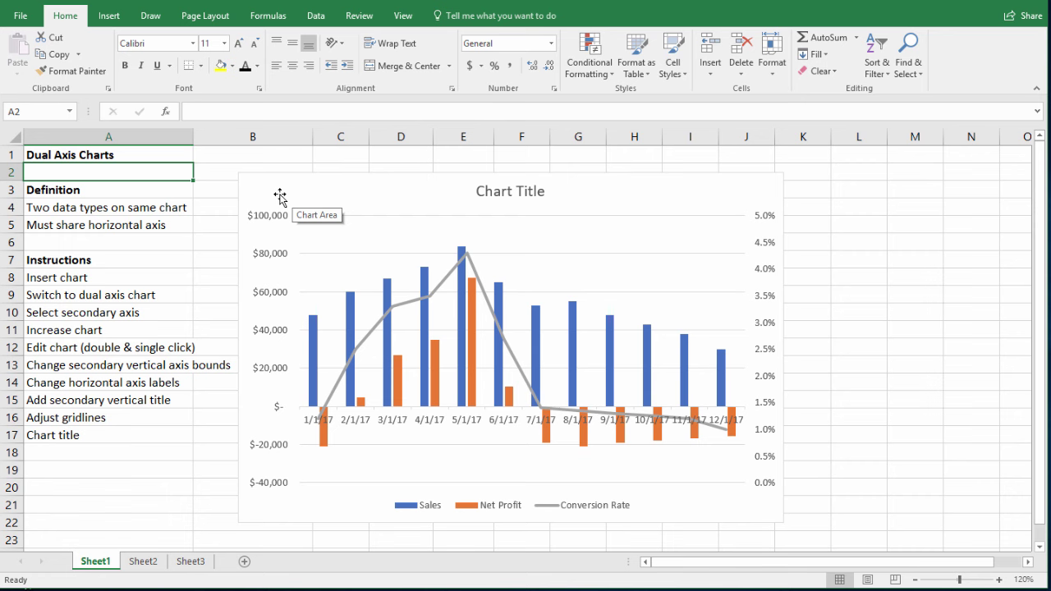
pyautogui.click(395, 203)
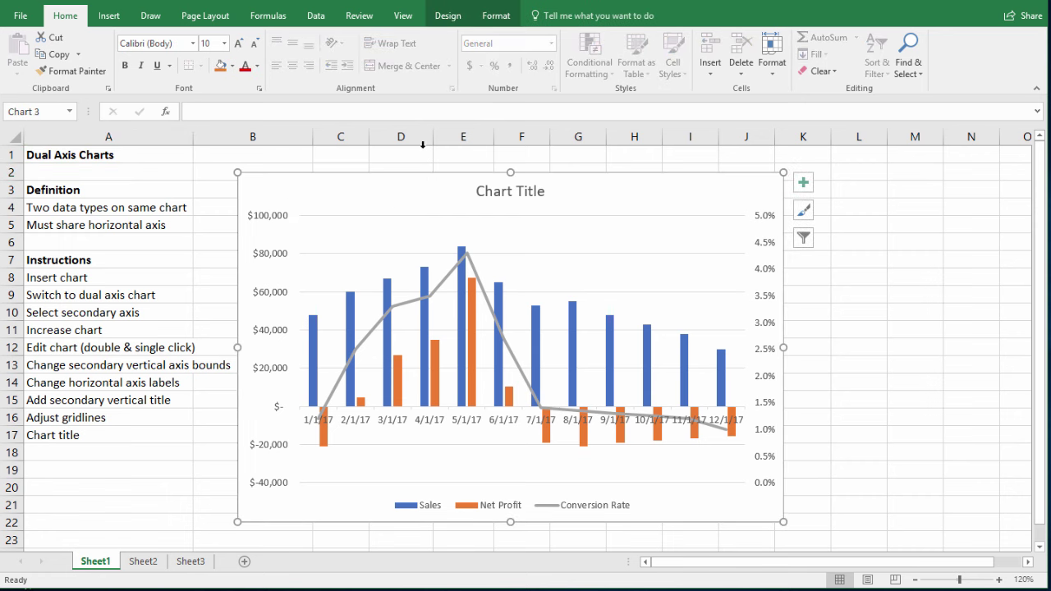
pyautogui.click(498, 19)
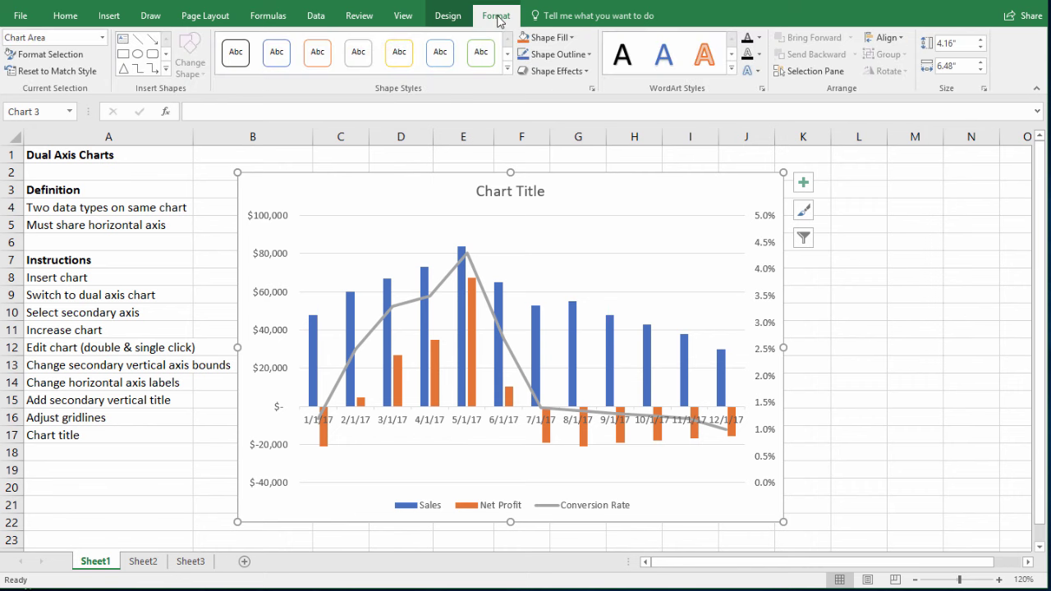
pyautogui.click(450, 18)
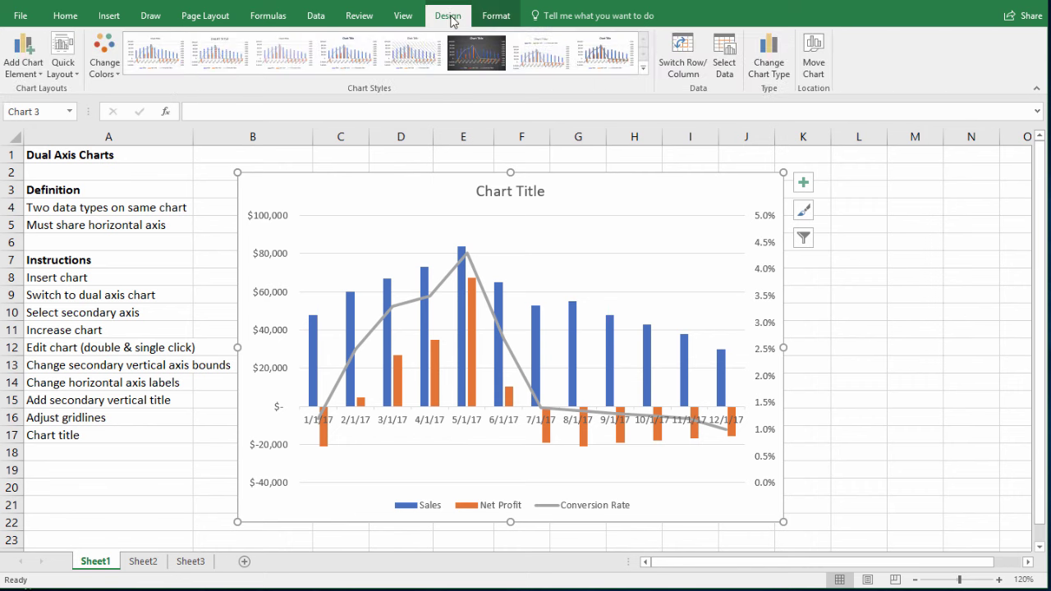
# Open the formatting options for the chart area and nudge the chart slightly up and to the right.
pyautogui.doubleClick(321, 205)
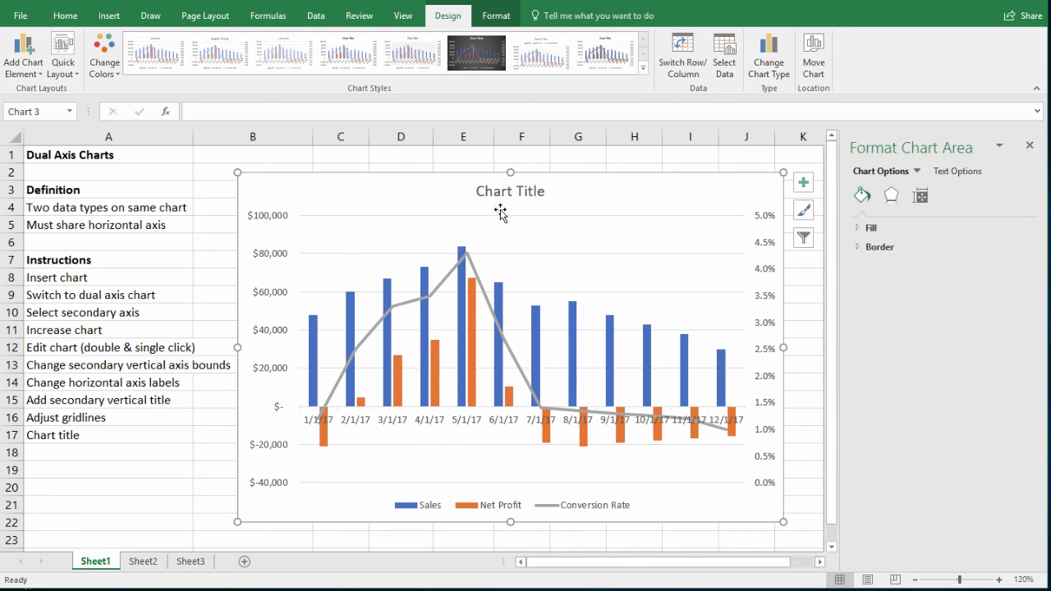
pyautogui.click(160, 181)
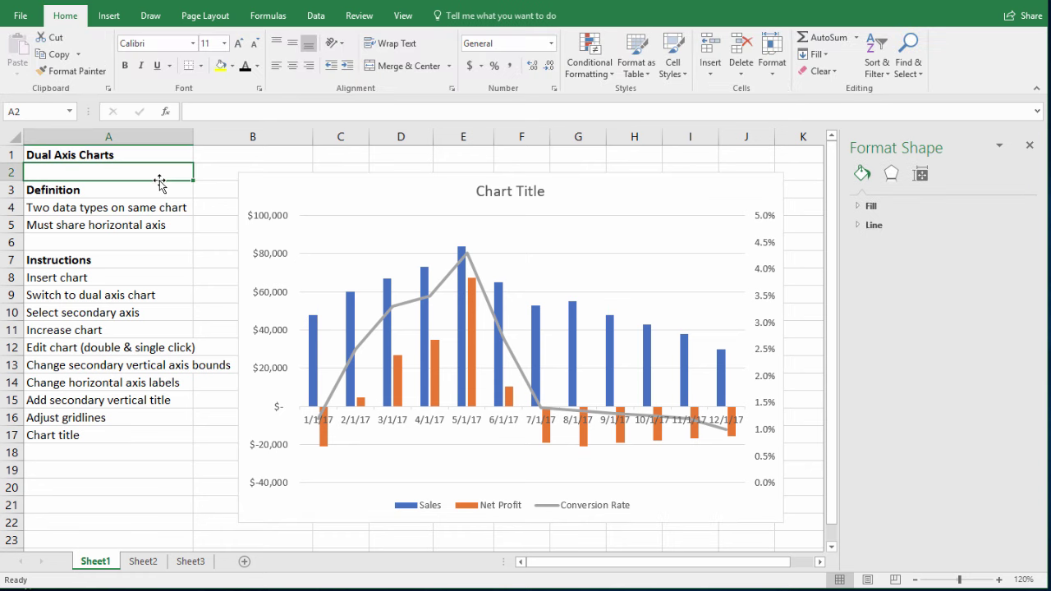
pyautogui.click(1031, 146)
pyautogui.doubleClick(397, 202)
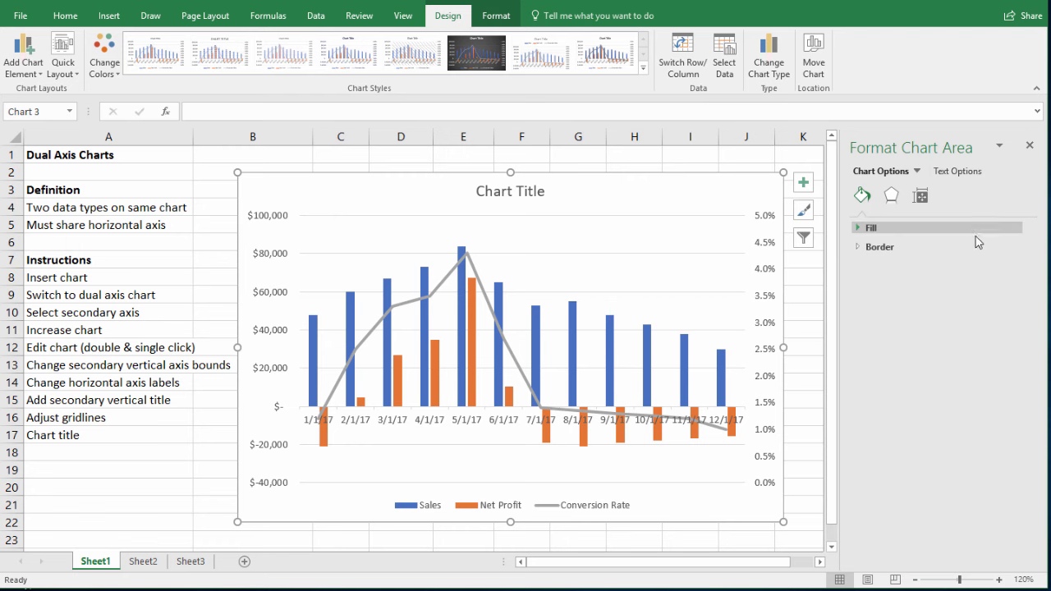
pyautogui.moveTo(696, 189); pyautogui.dragTo(698, 194)
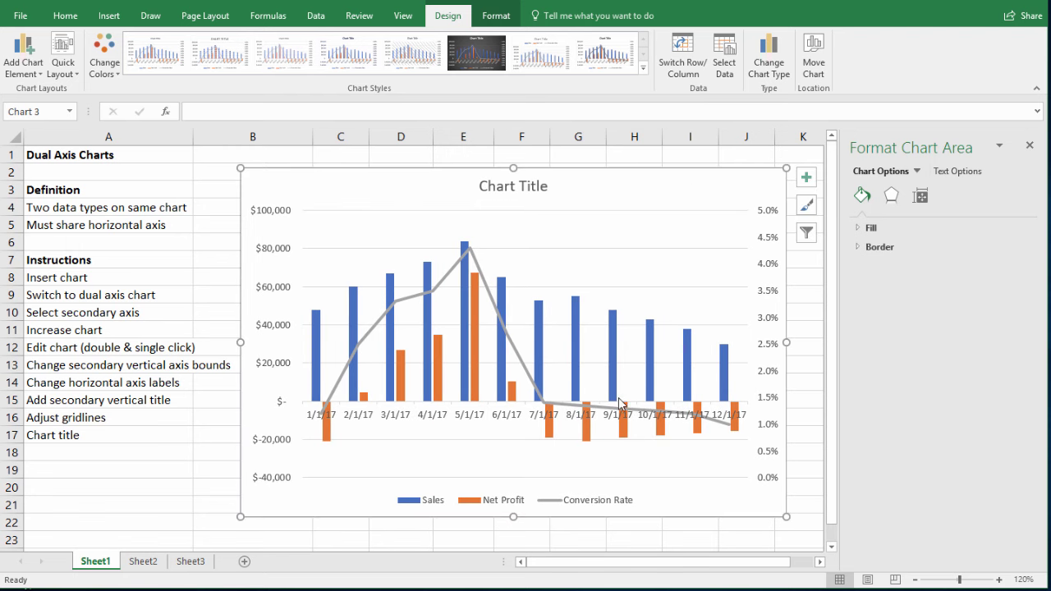
# Set the label position of the horizontal category axis to Low so the dates sit below the negative columns.
pyautogui.click(496, 421)
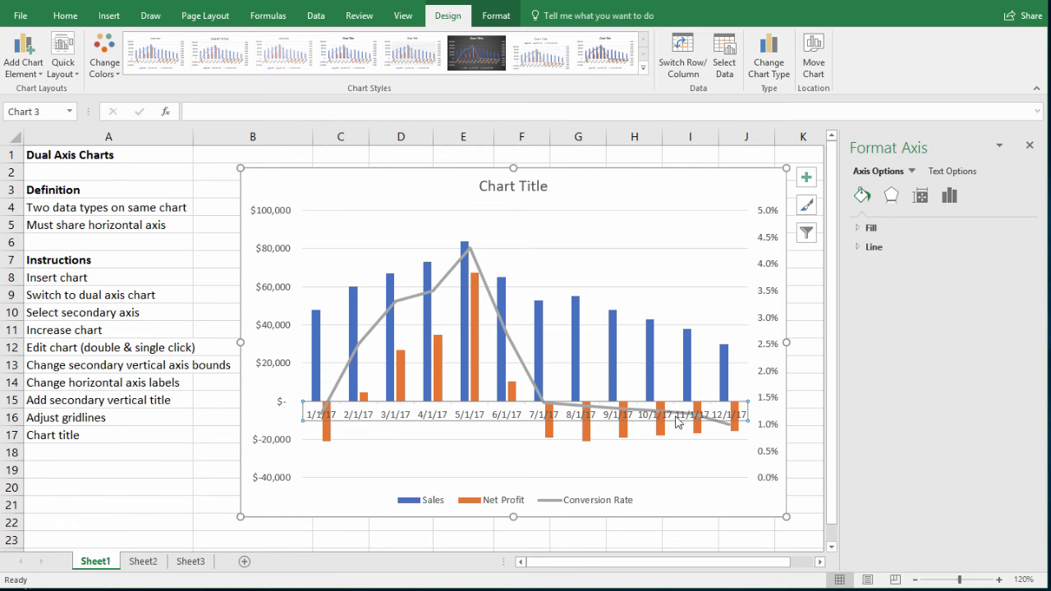
pyautogui.click(912, 171)
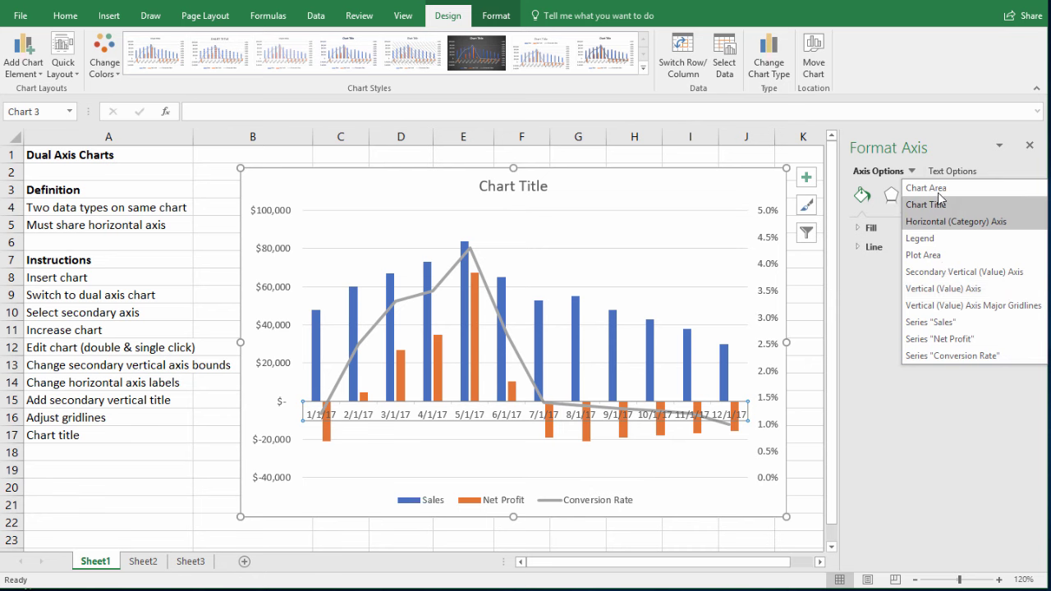
pyautogui.click(967, 225)
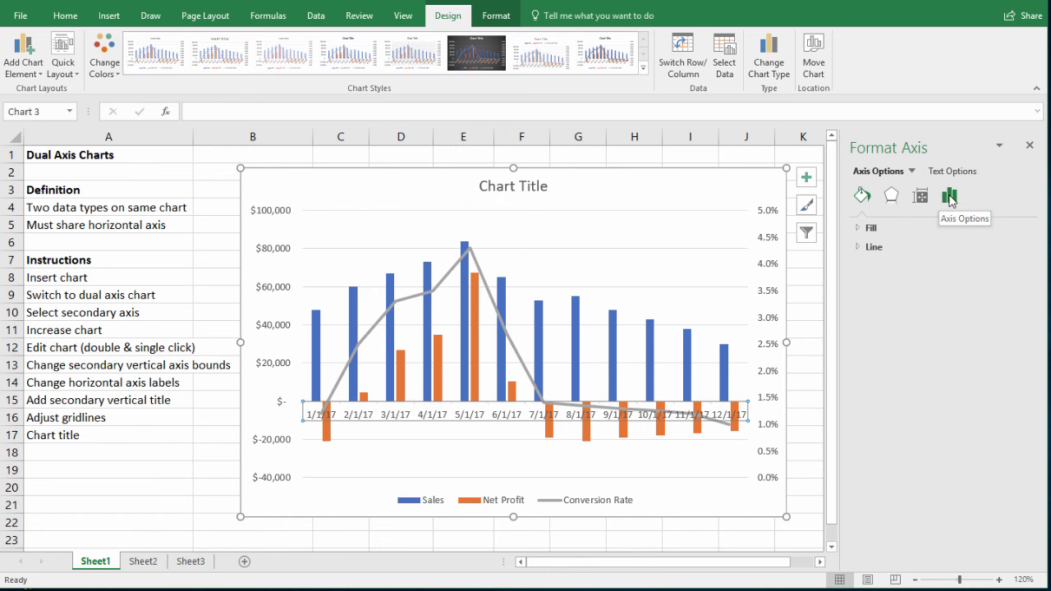
pyautogui.click(950, 197)
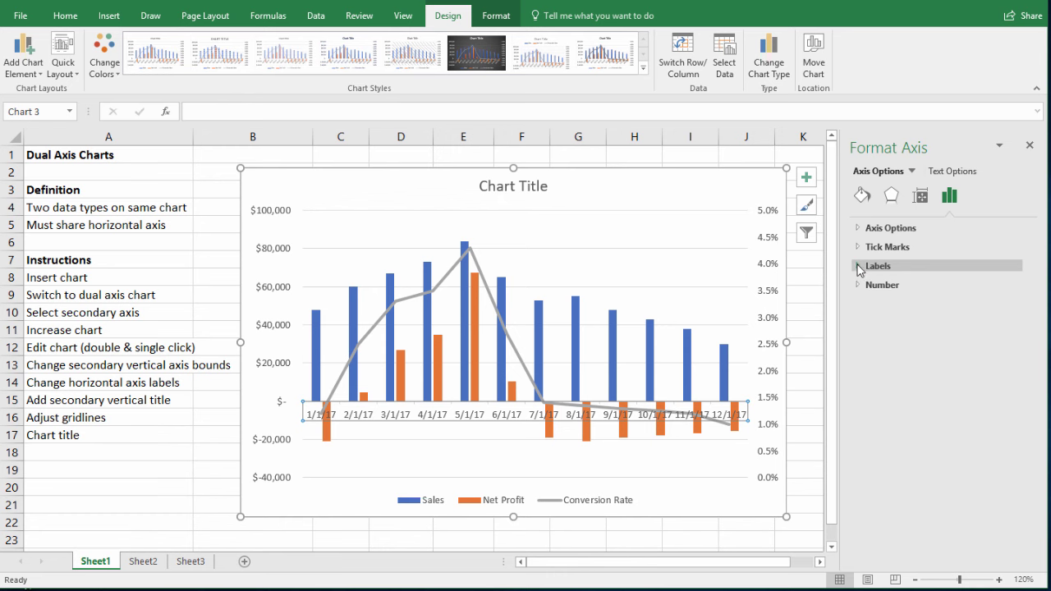
pyautogui.click(860, 267)
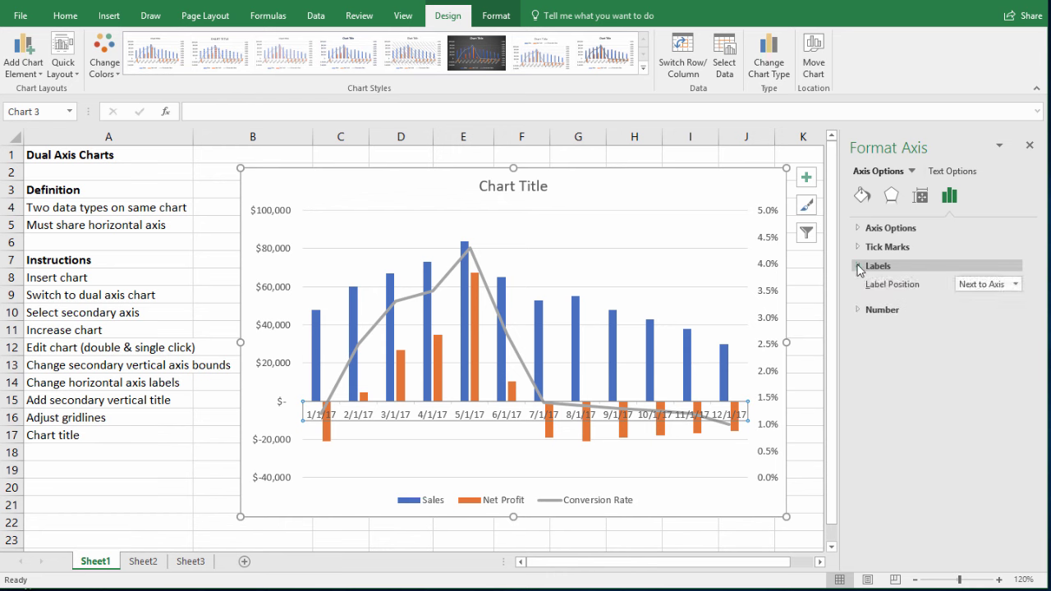
pyautogui.click(980, 287)
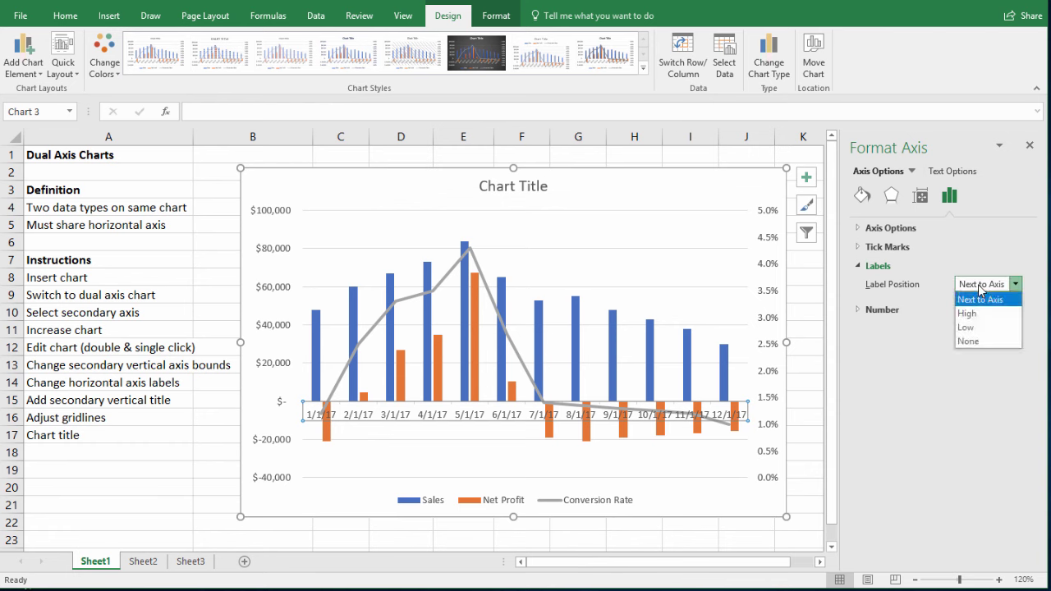
pyautogui.click(967, 328)
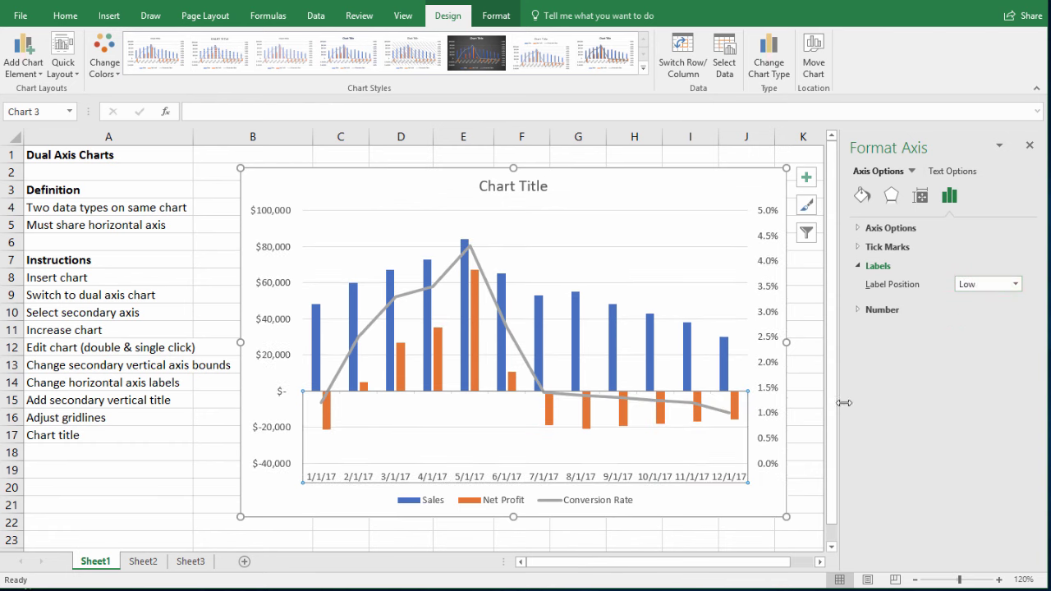
pyautogui.click(772, 491)
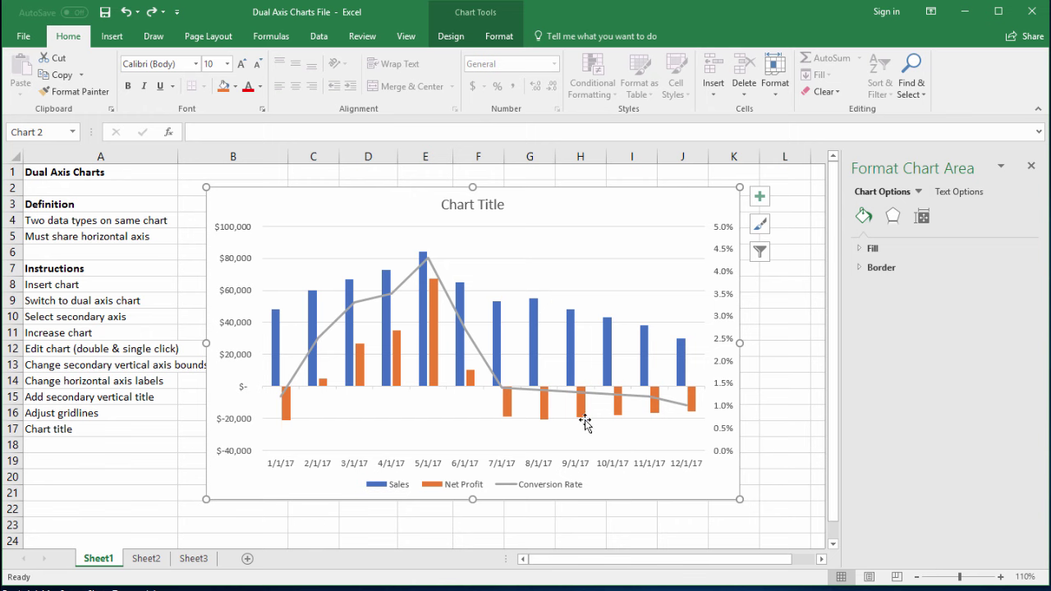
# Set the minimum bound of the secondary vertical axis to -0.02.
pyautogui.click(726, 409)
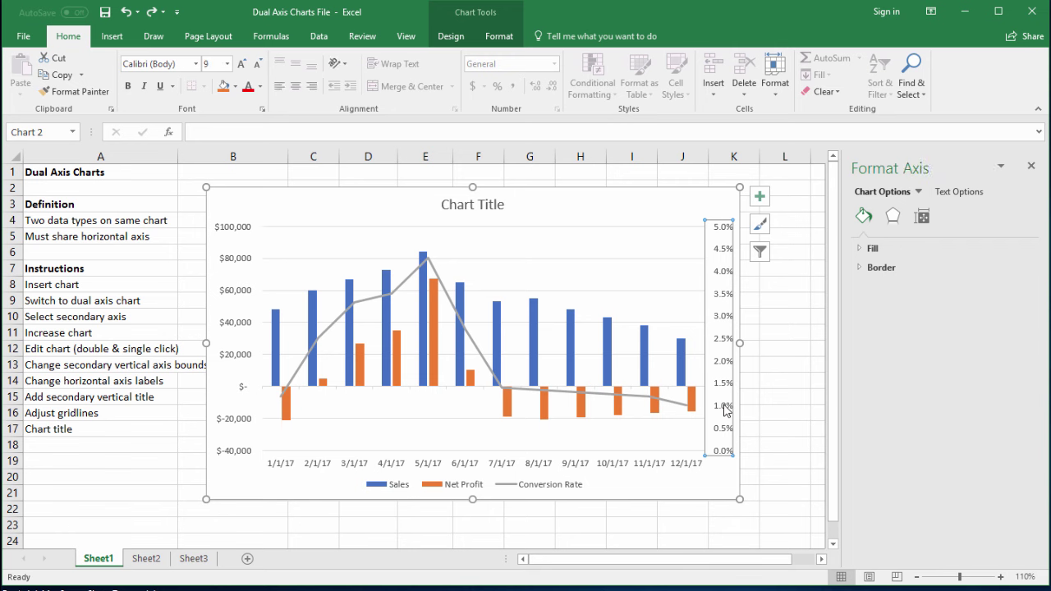
pyautogui.click(722, 472)
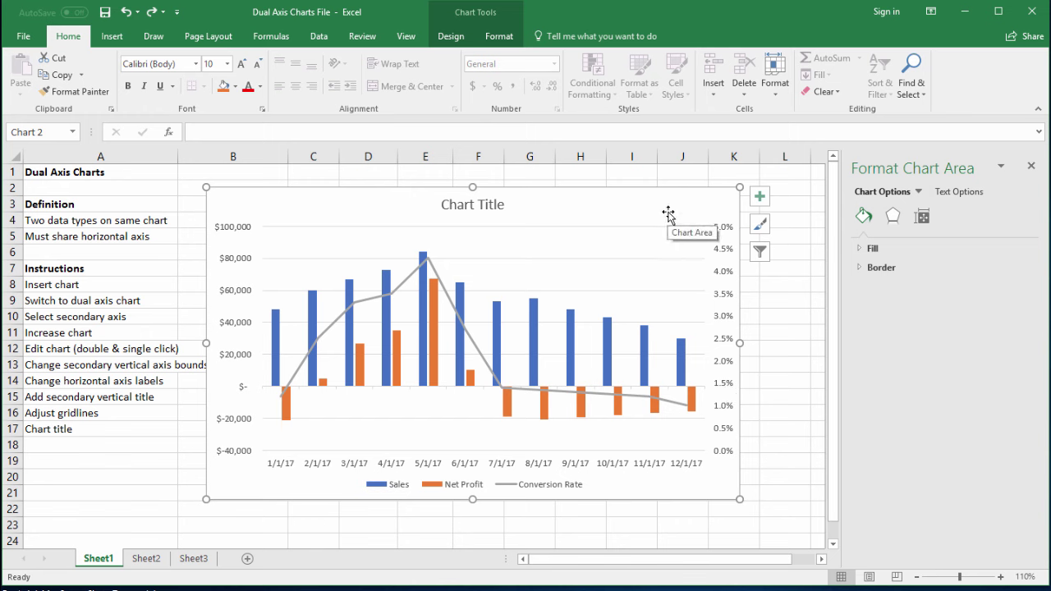
pyautogui.click(919, 191)
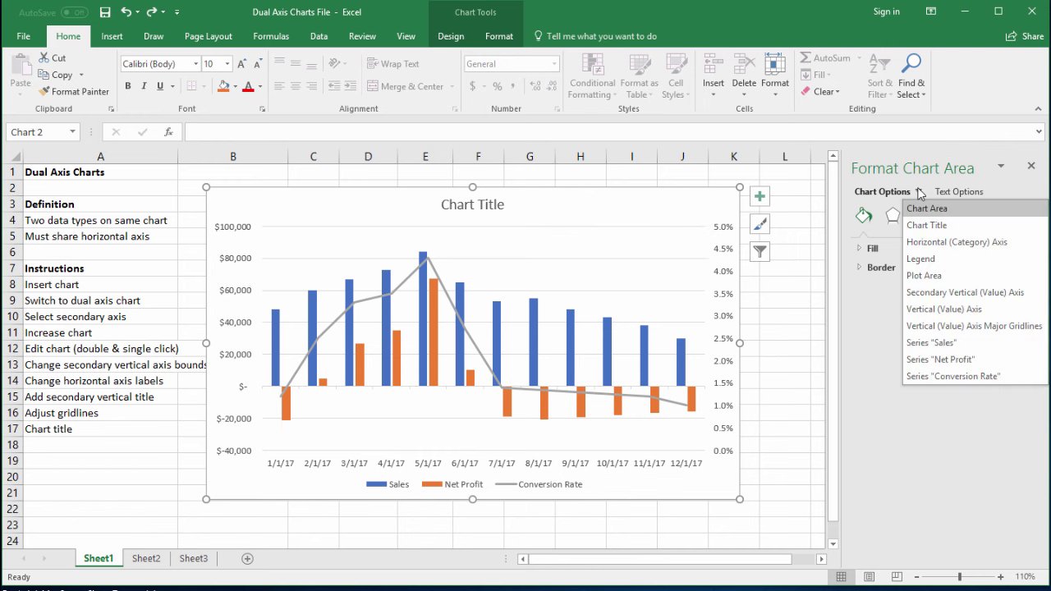
pyautogui.click(939, 294)
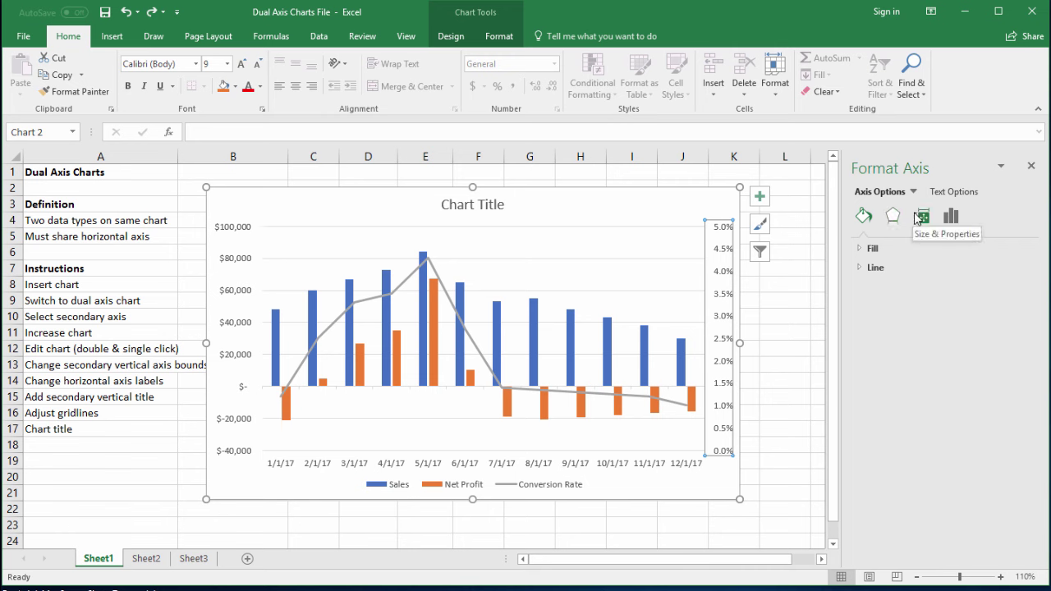
pyautogui.click(950, 217)
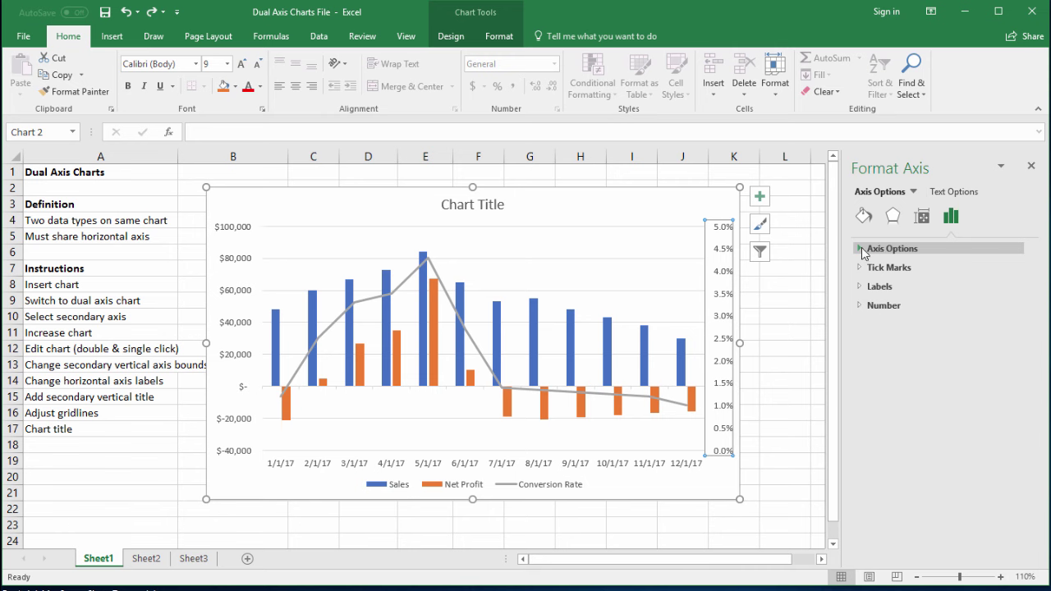
pyautogui.click(861, 254)
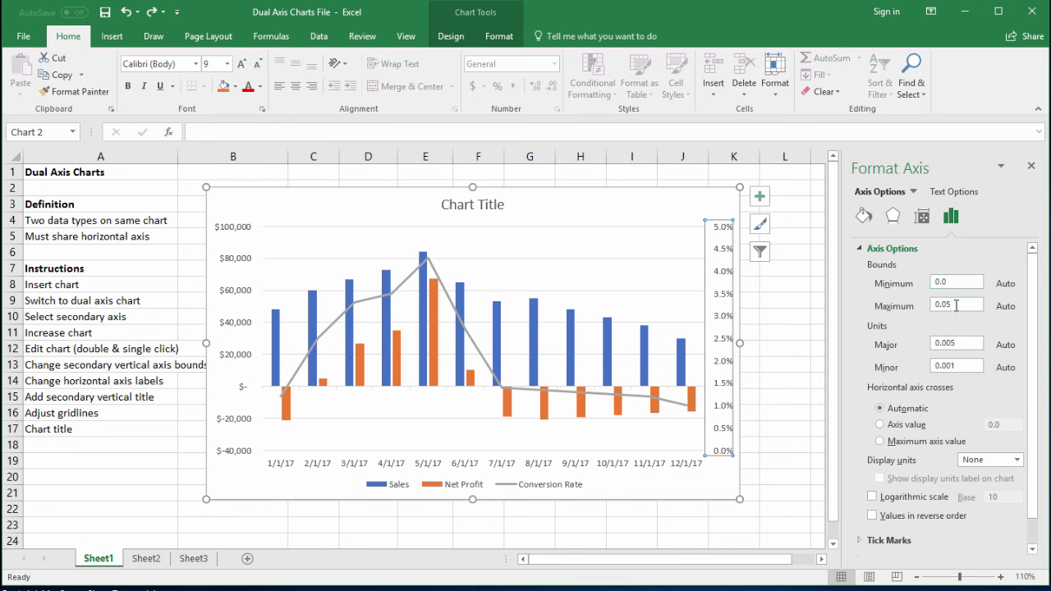
pyautogui.click(948, 281)
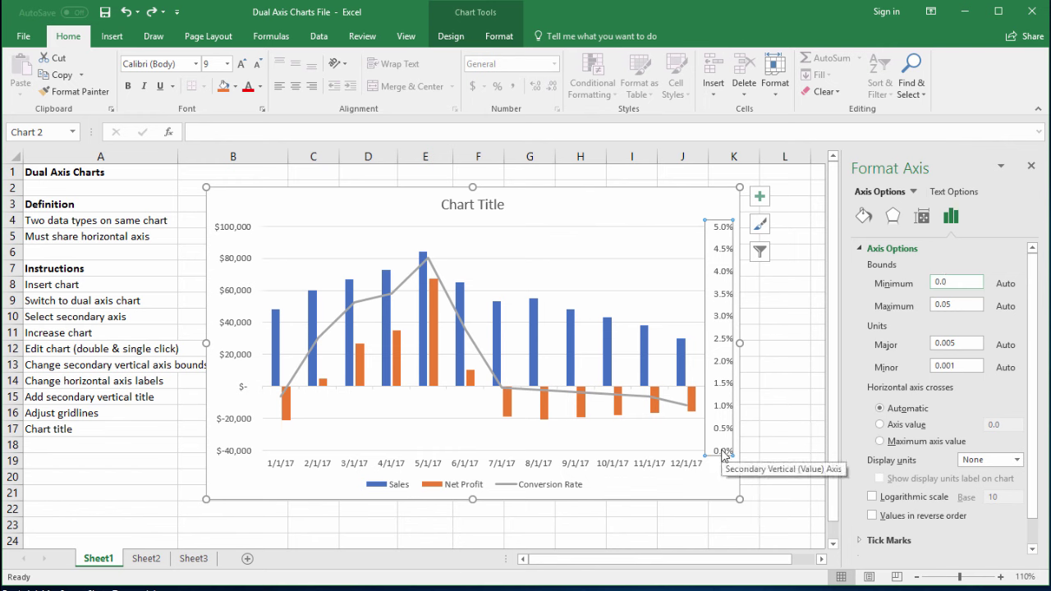
pyautogui.click(949, 303)
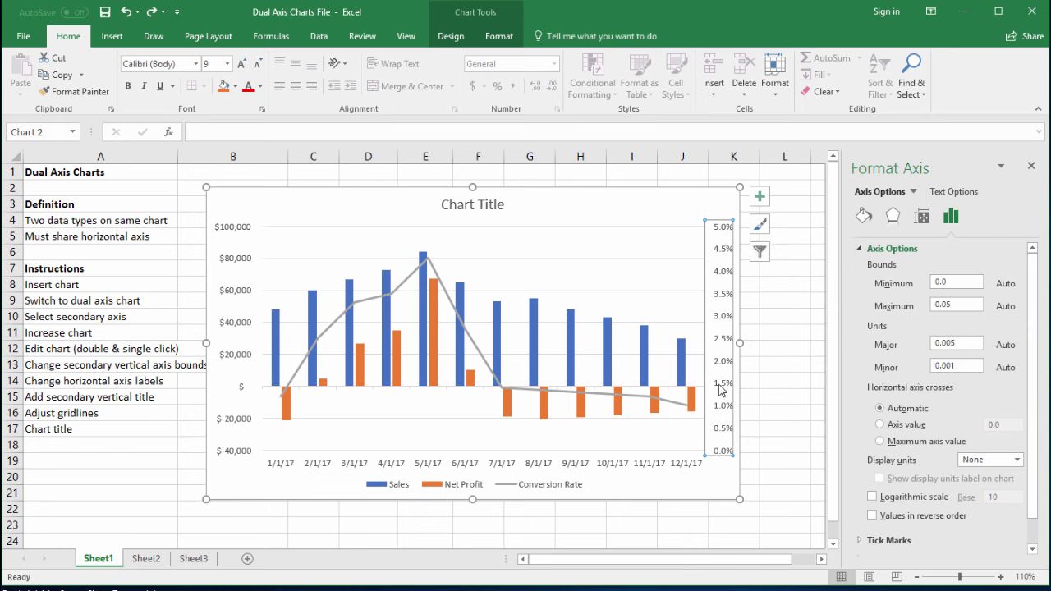
pyautogui.click(965, 281)
pyautogui.doubleClick(966, 281)
pyautogui.write('-.02')
pyautogui.click(973, 304)
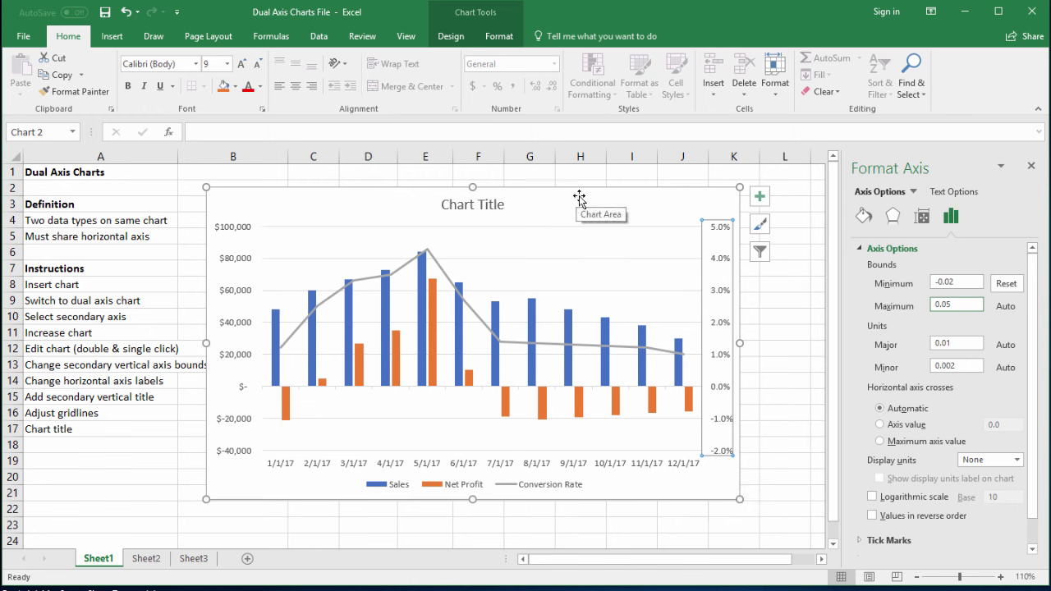
# Add a secondary vertical axis title to the chart and change its text to "Conversion Rate".
pyautogui.click(499, 38)
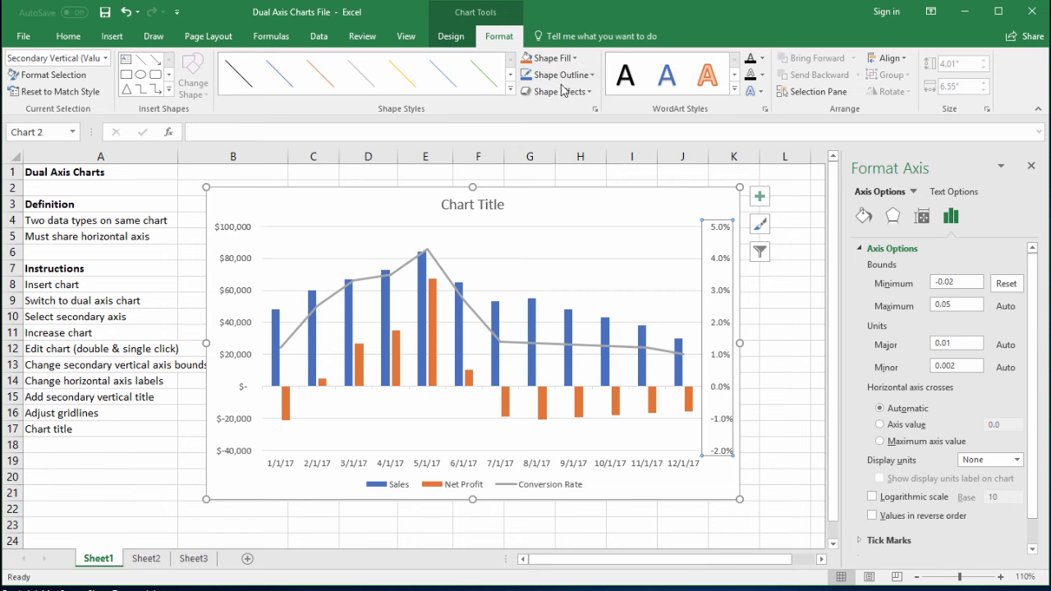
pyautogui.click(453, 36)
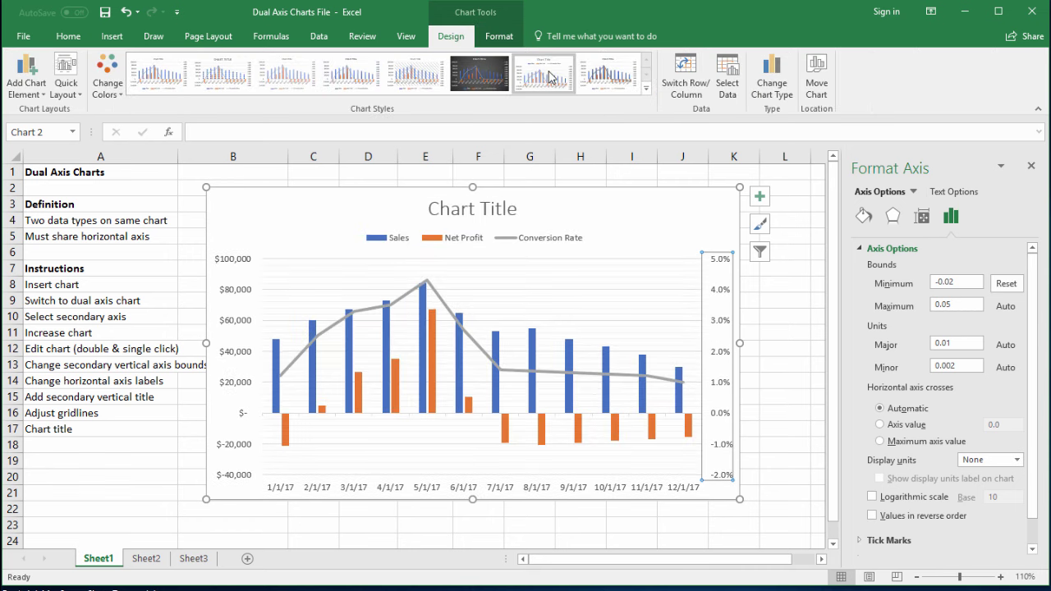
pyautogui.click(40, 98)
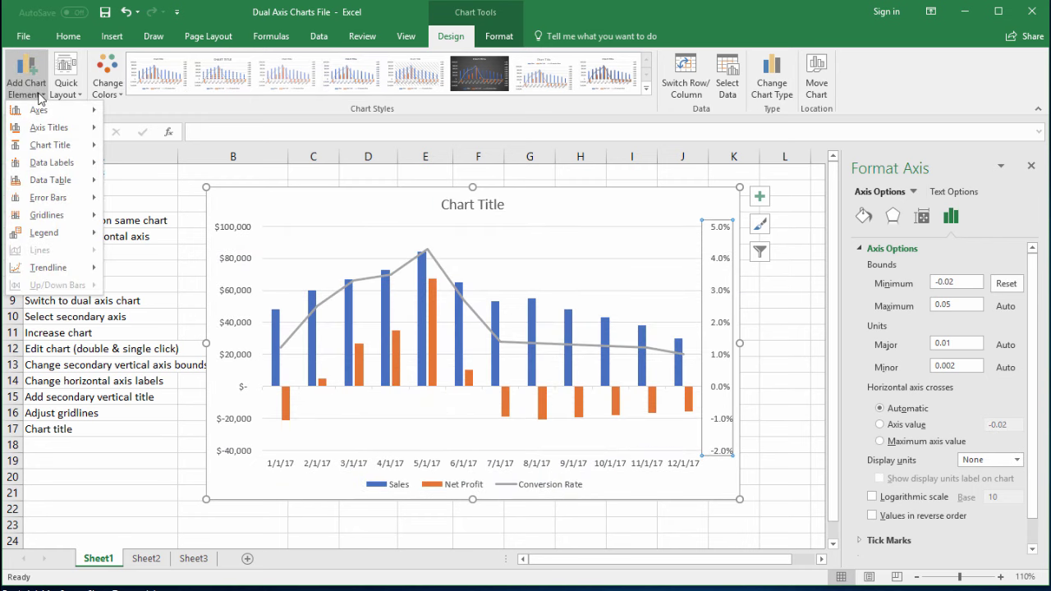
pyautogui.moveTo(54, 128)
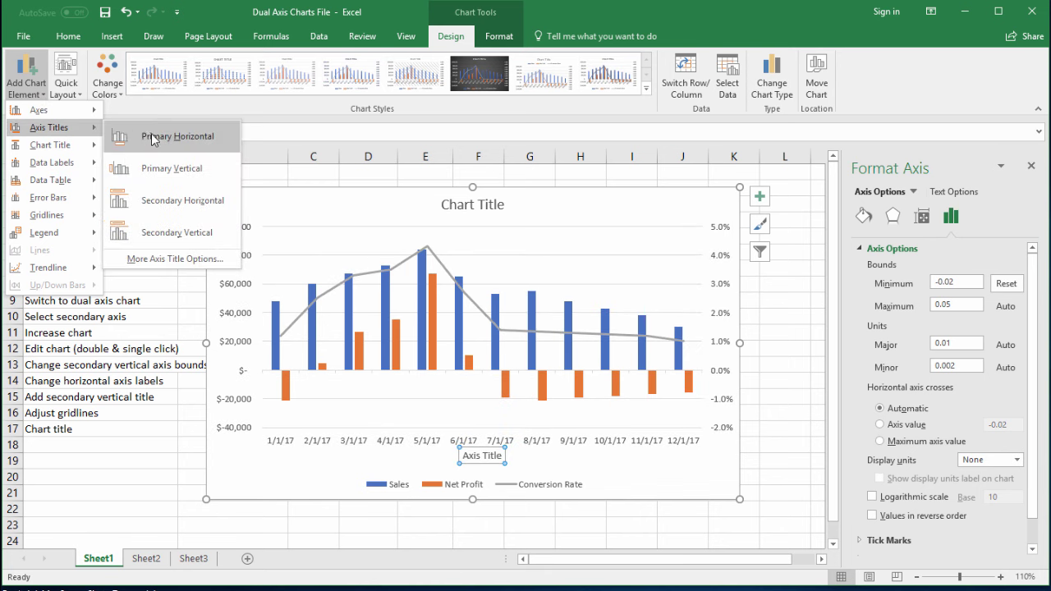
pyautogui.click(170, 237)
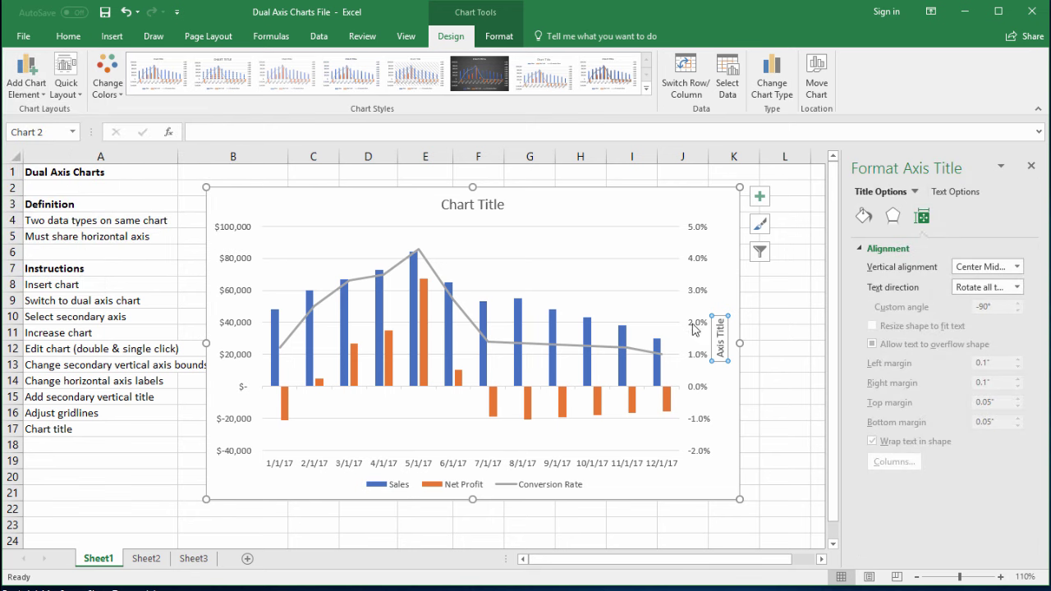
pyautogui.tripleClick(721, 344)
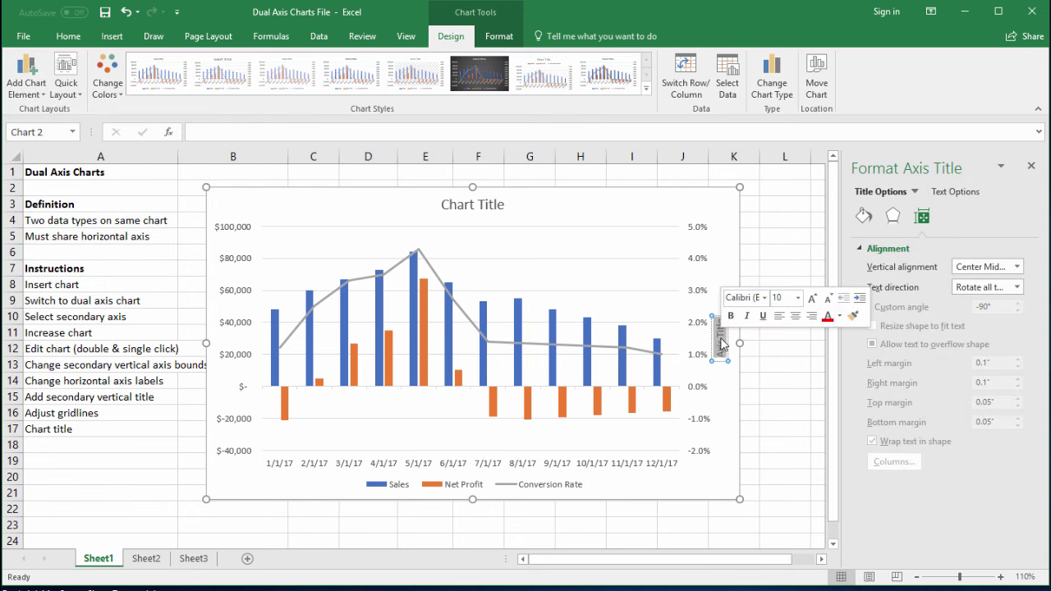
pyautogui.write('Conversion Rat')
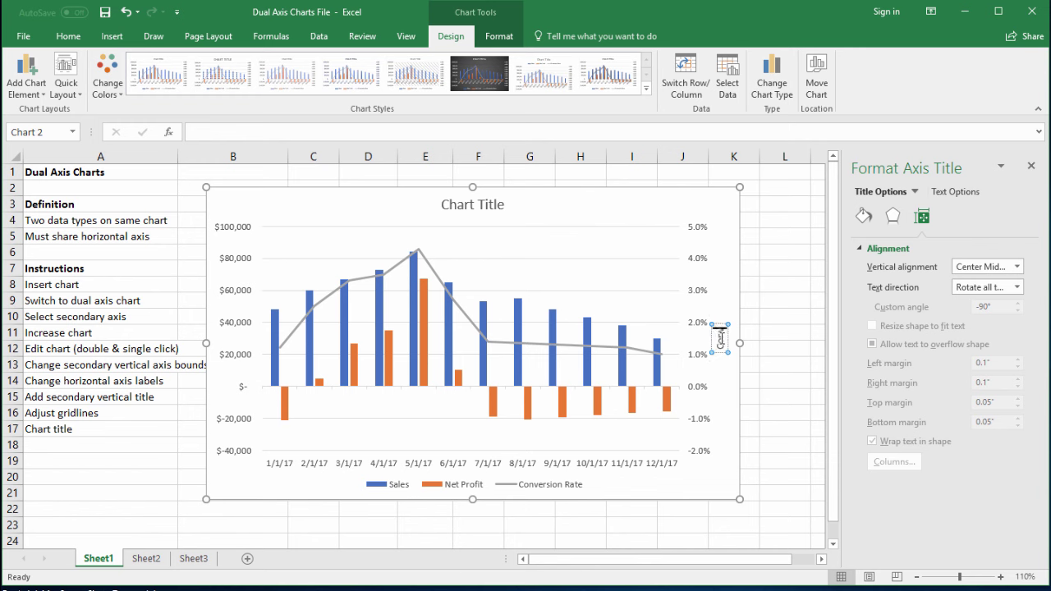
pyautogui.write('e')
pyautogui.click(726, 261)
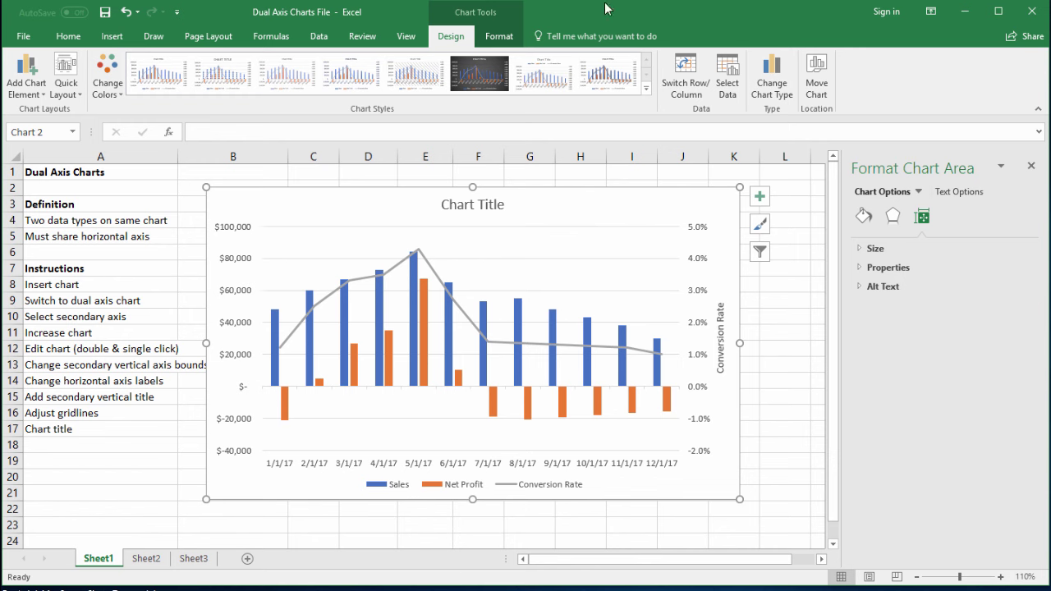
# Add primary major vertical gridlines to the chart.
pyautogui.click(41, 92)
pyautogui.moveTo(49, 129)
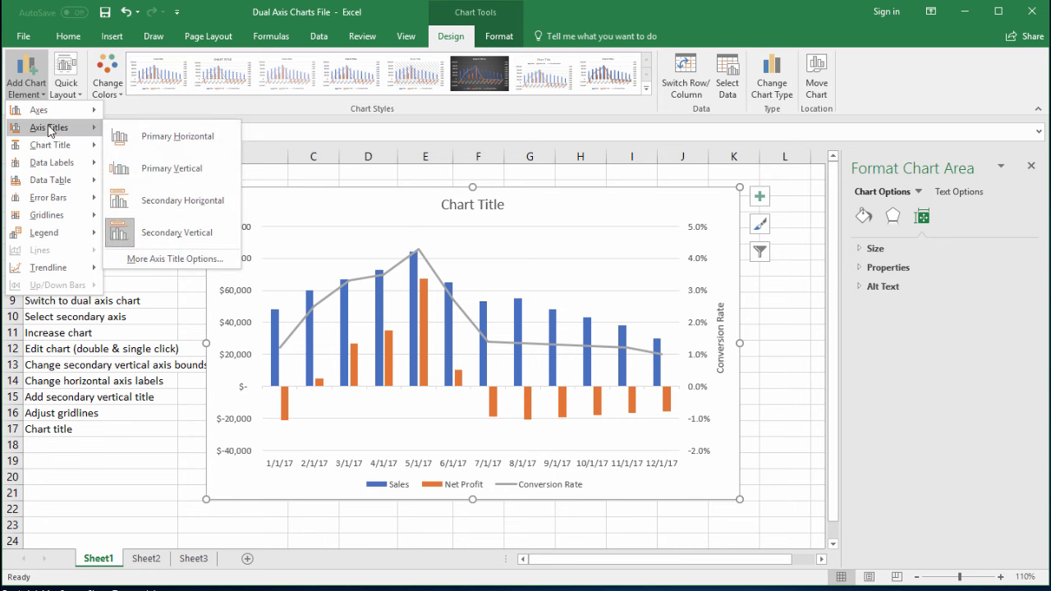
pyautogui.moveTo(59, 162)
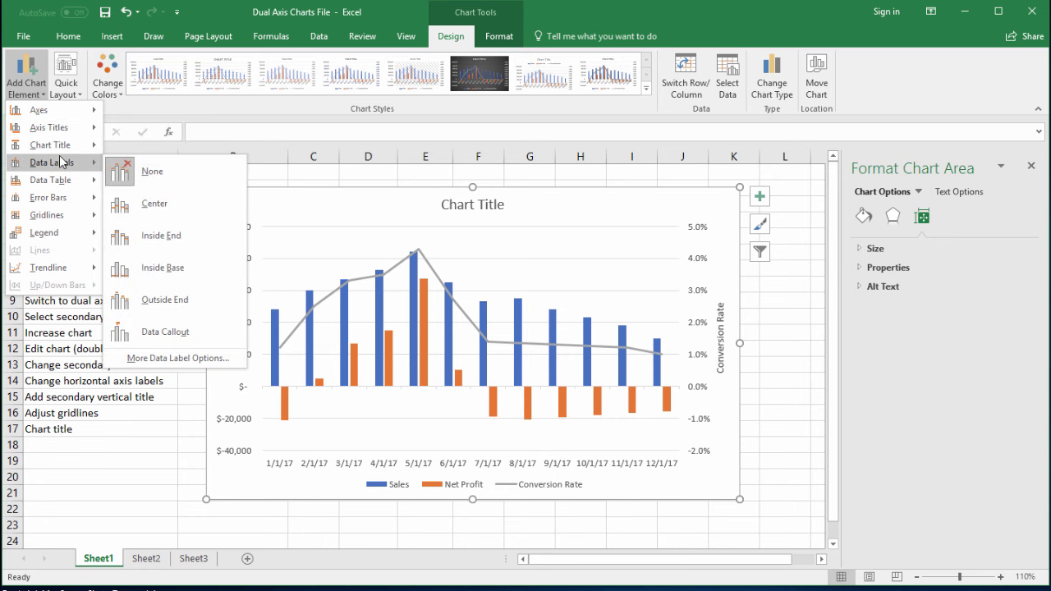
pyautogui.moveTo(82, 215)
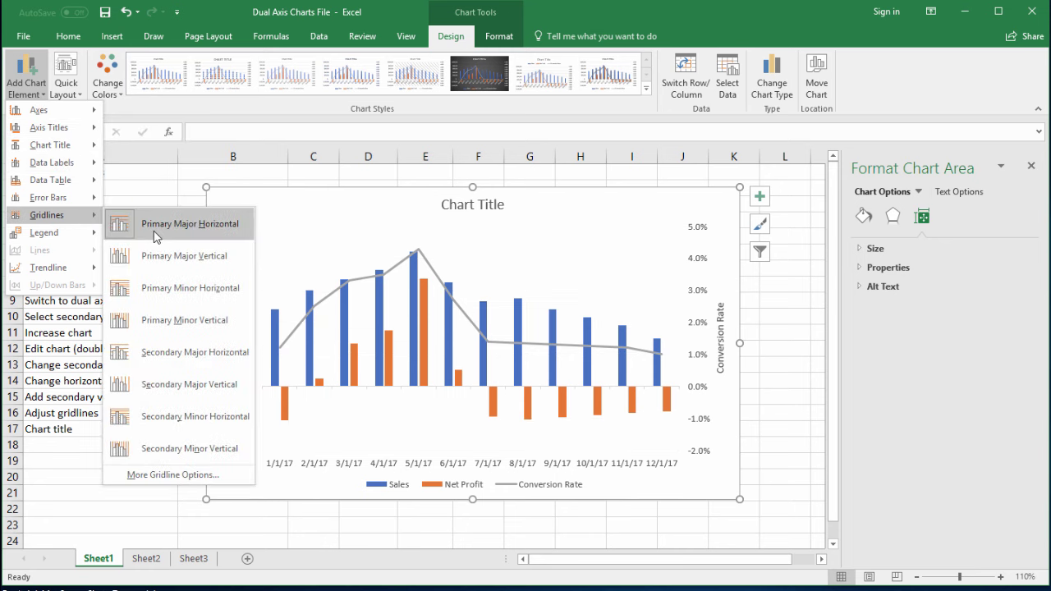
pyautogui.click(192, 259)
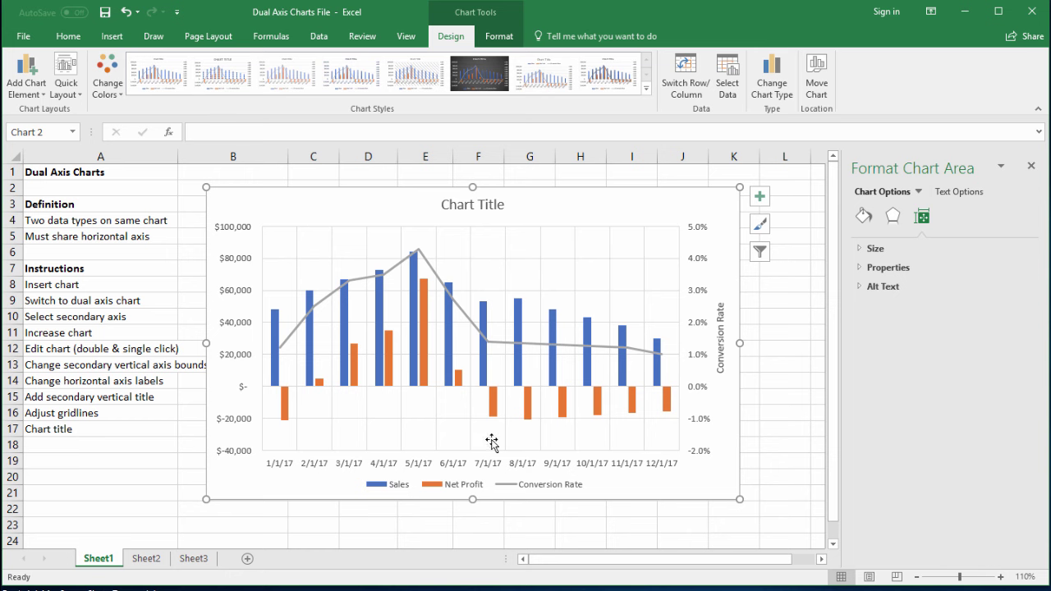
# Replace the chart title text with "Financial Performance vs. Conversion Rate".
pyautogui.click(489, 207)
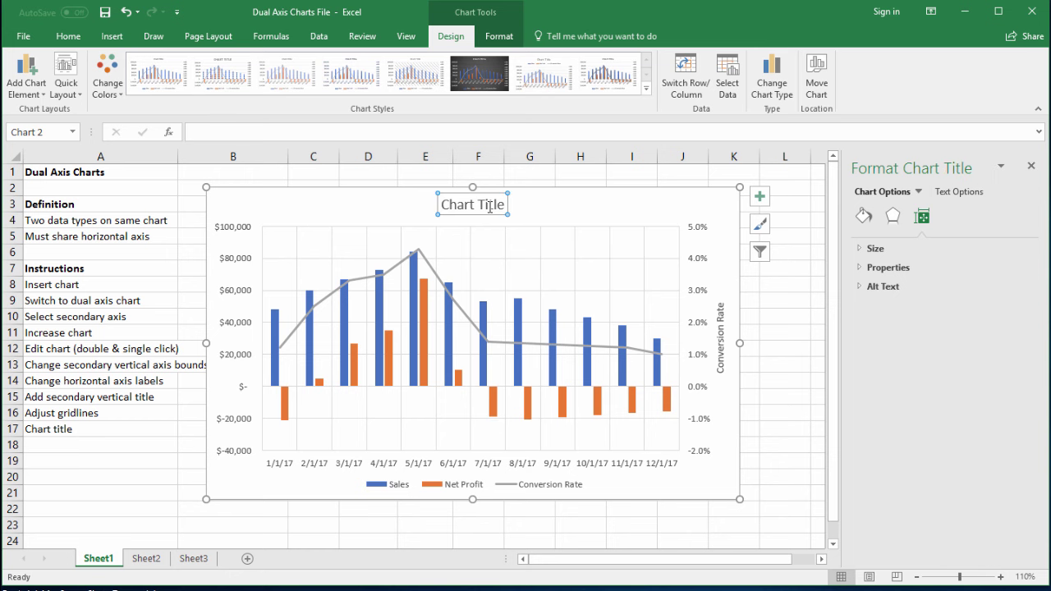
pyautogui.tripleClick(491, 212)
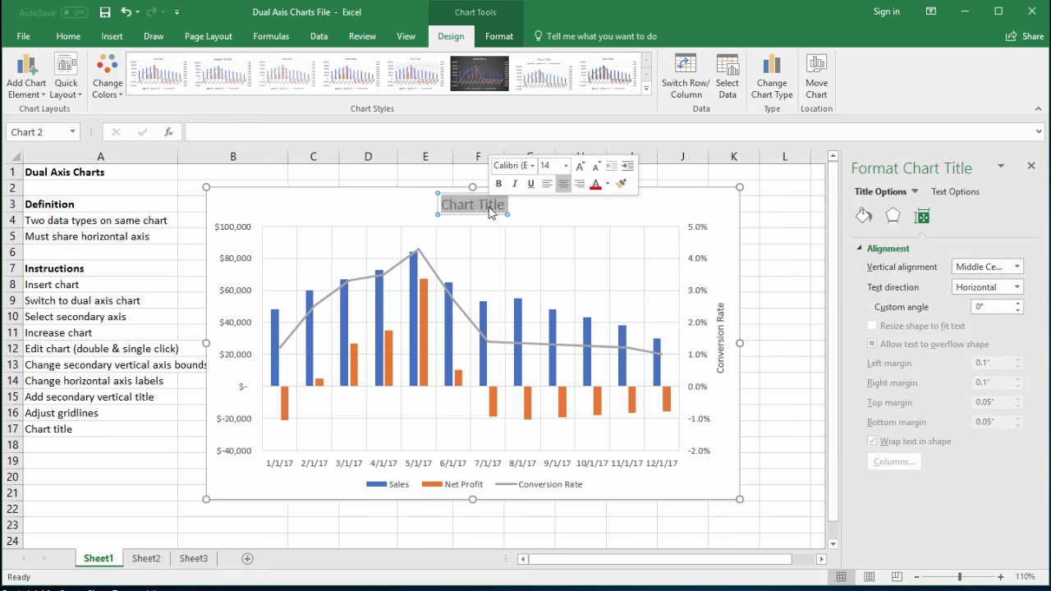
pyautogui.write('Financi')
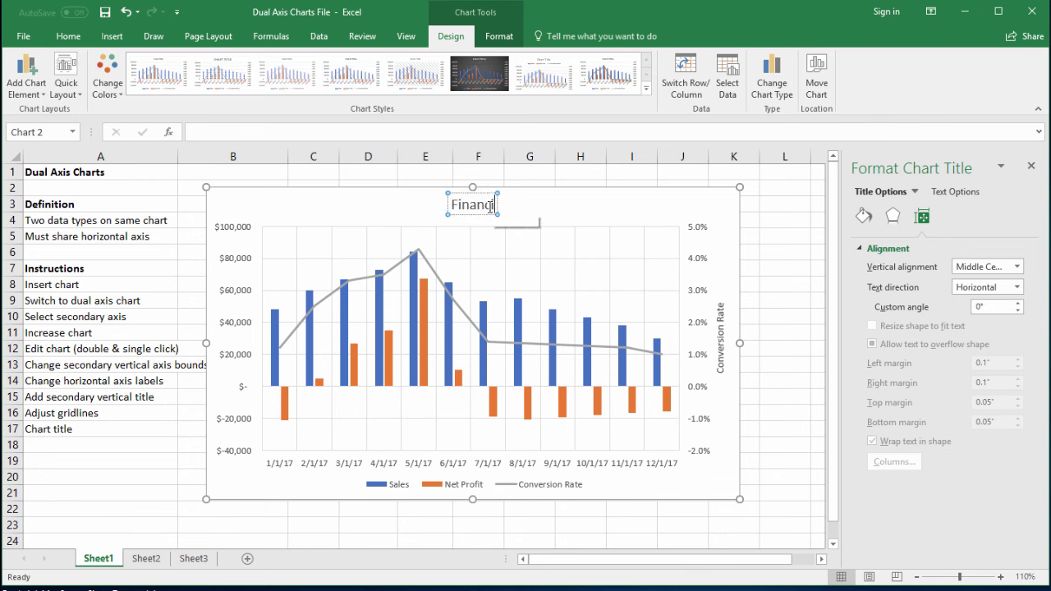
pyautogui.write('al Perform')
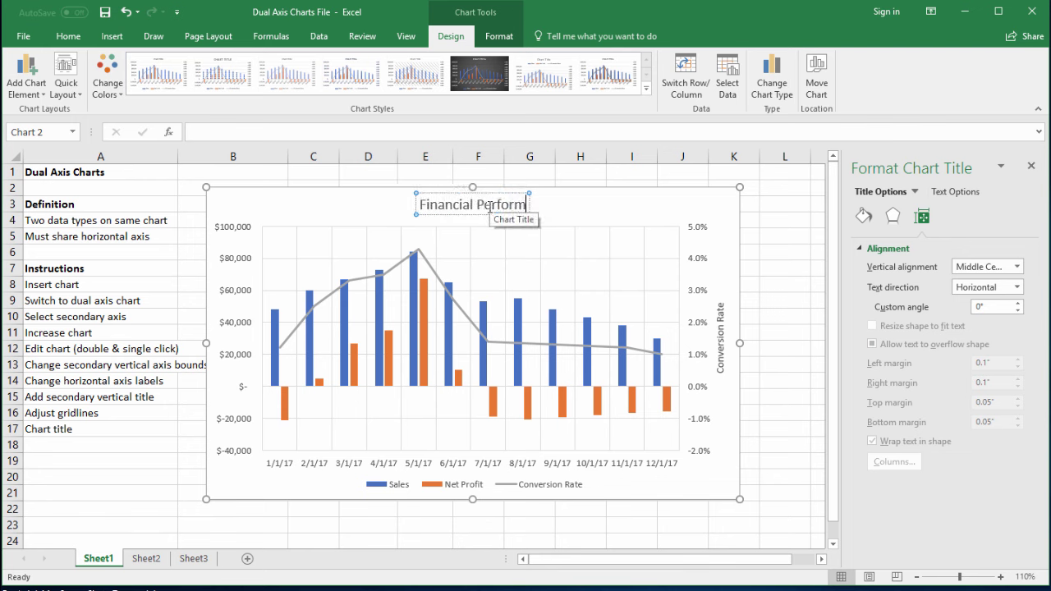
pyautogui.write('ance vs. ')
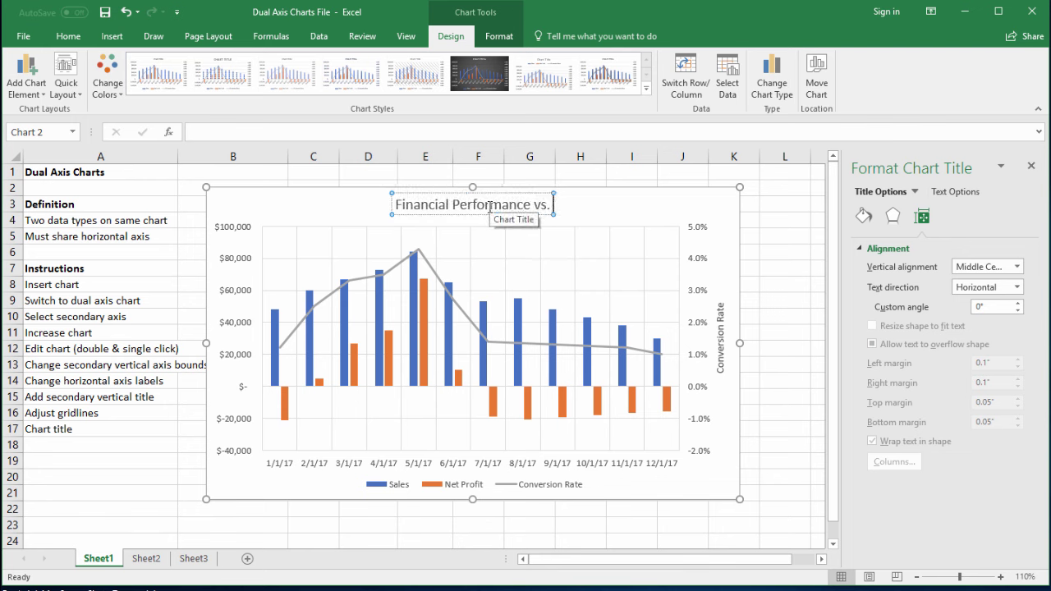
pyautogui.write('Conversion Rate')
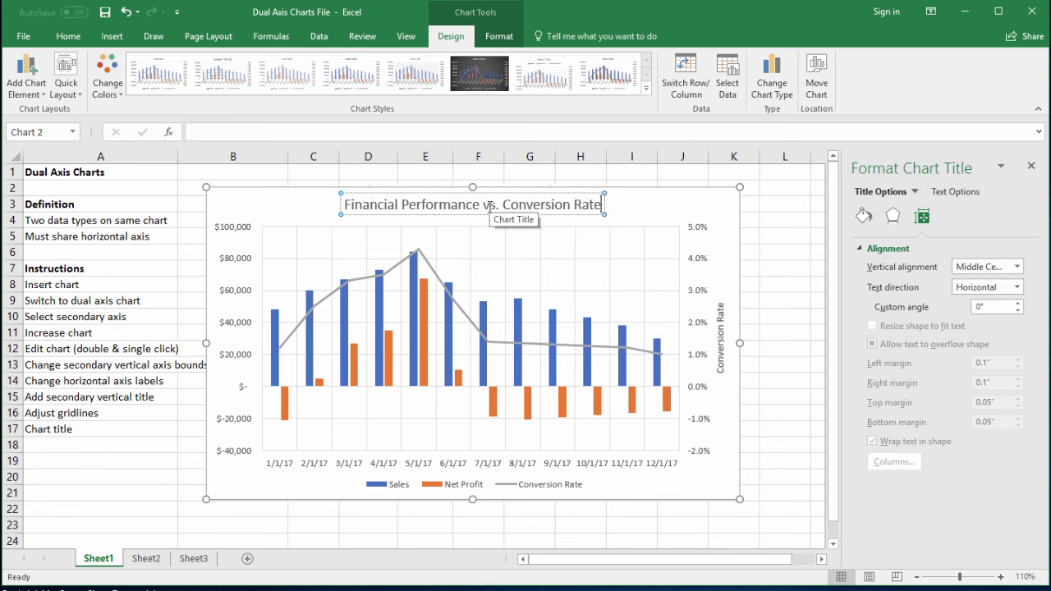
pyautogui.click(653, 211)
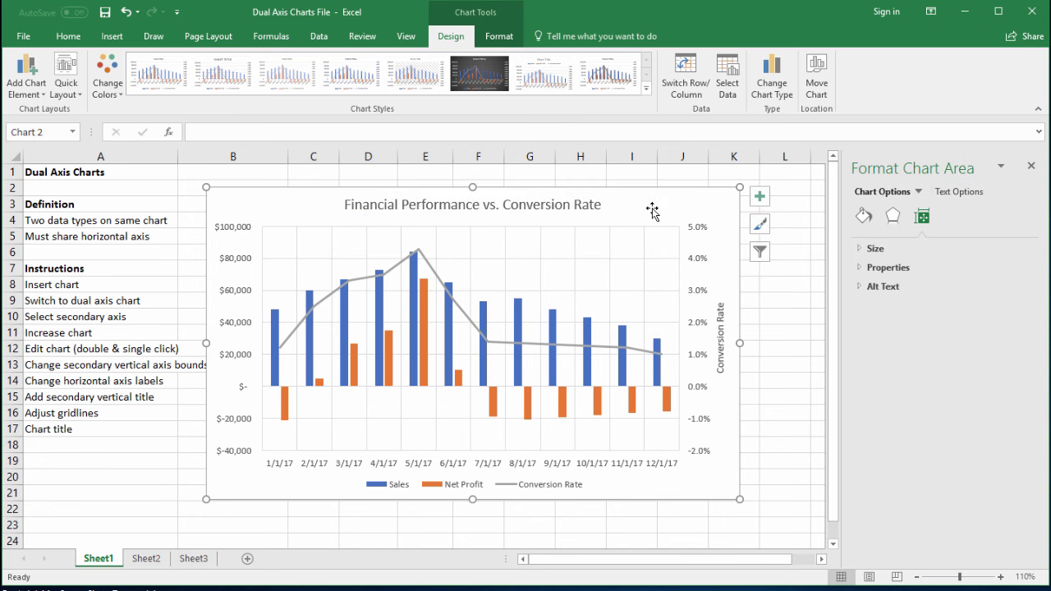